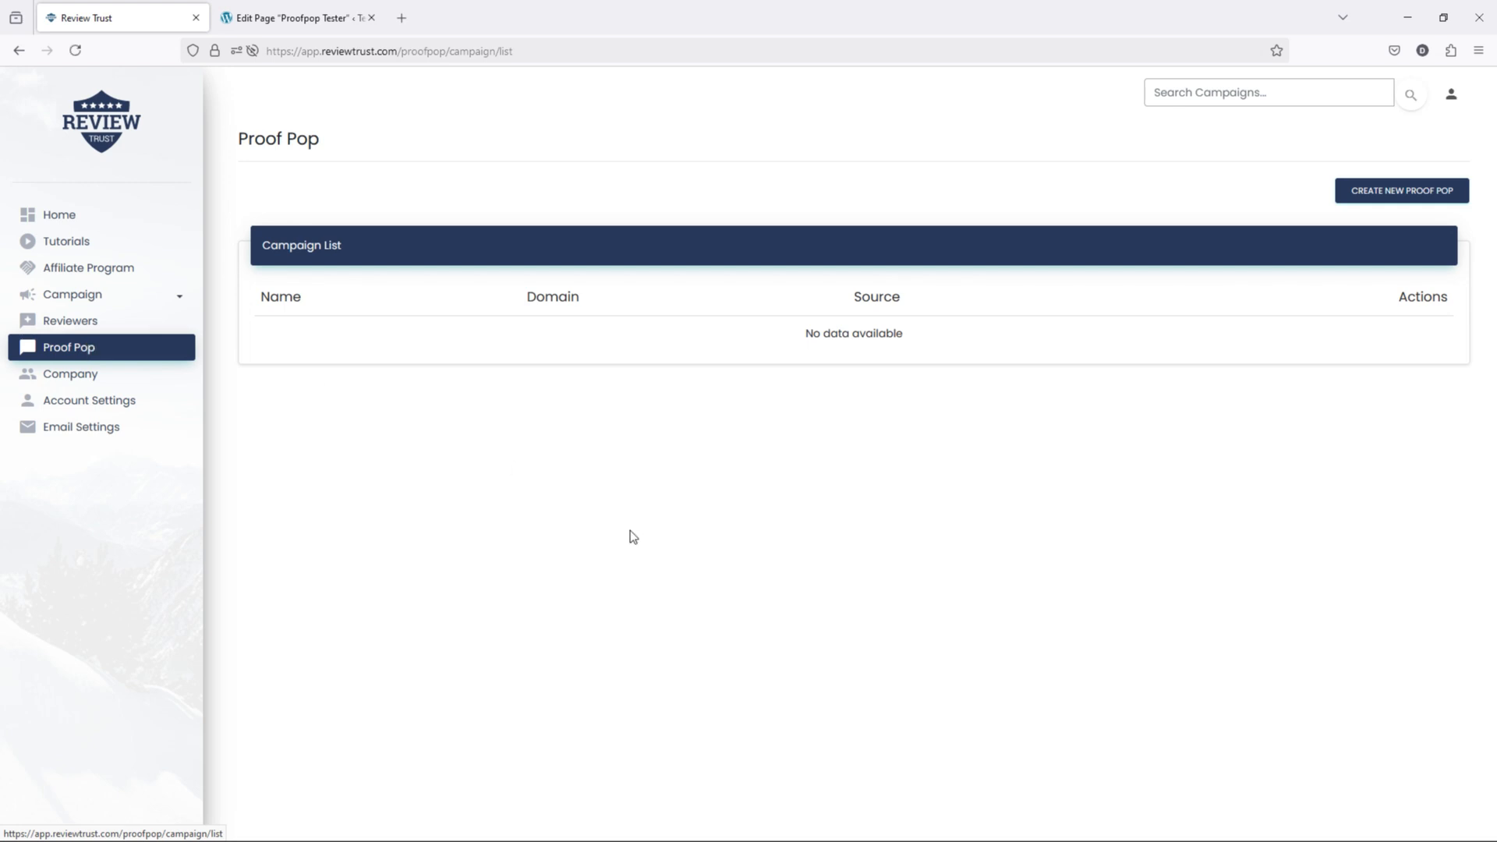
# - Start a new Proof Pop titled "Test" and choose tester.knektio.co as its domain
pyautogui.click(1424, 199)
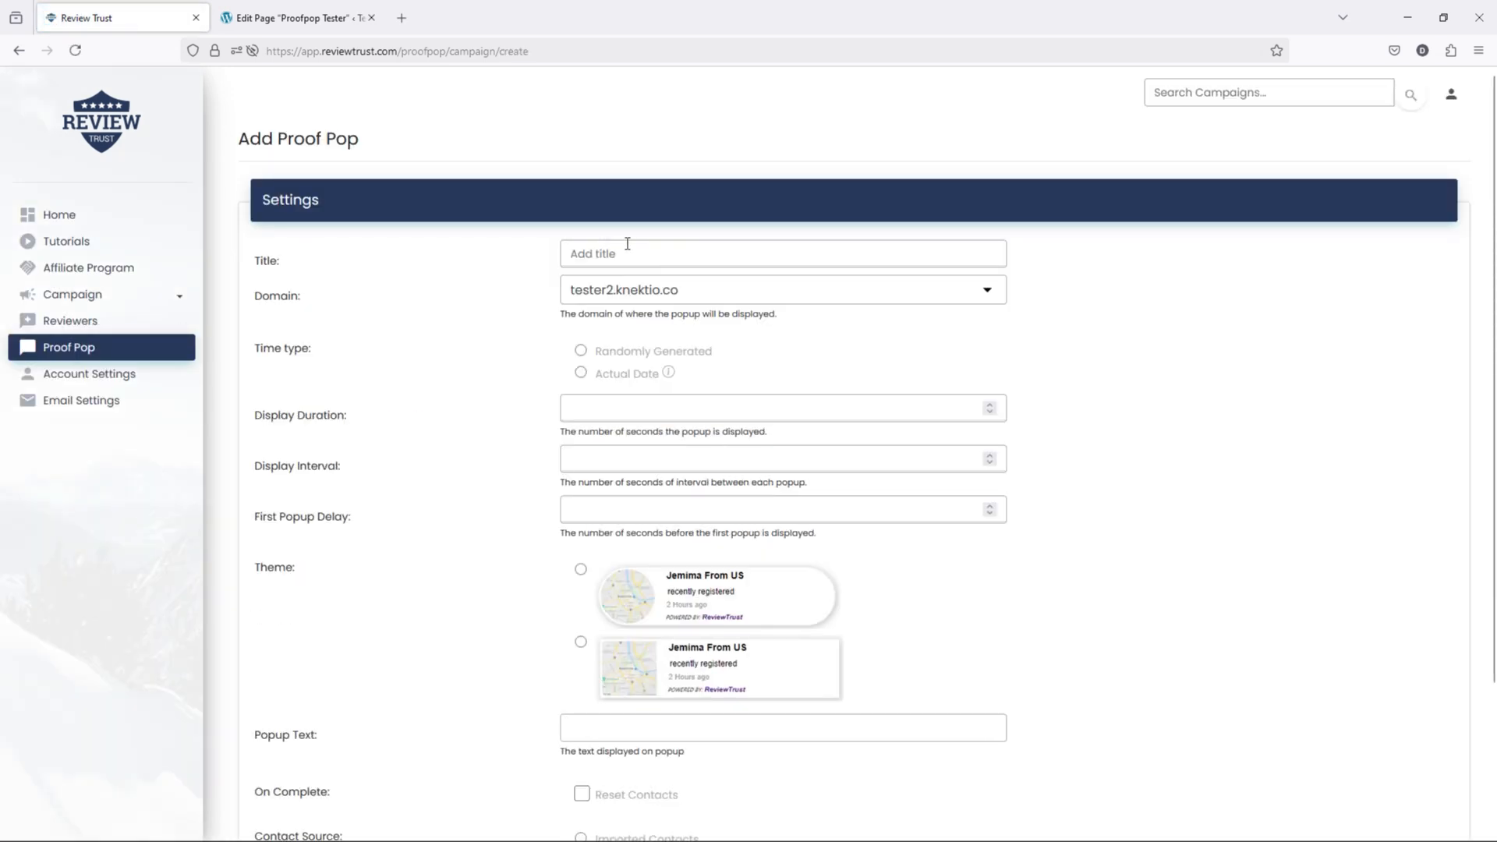
pyautogui.click(592, 254)
pyautogui.write('Test')
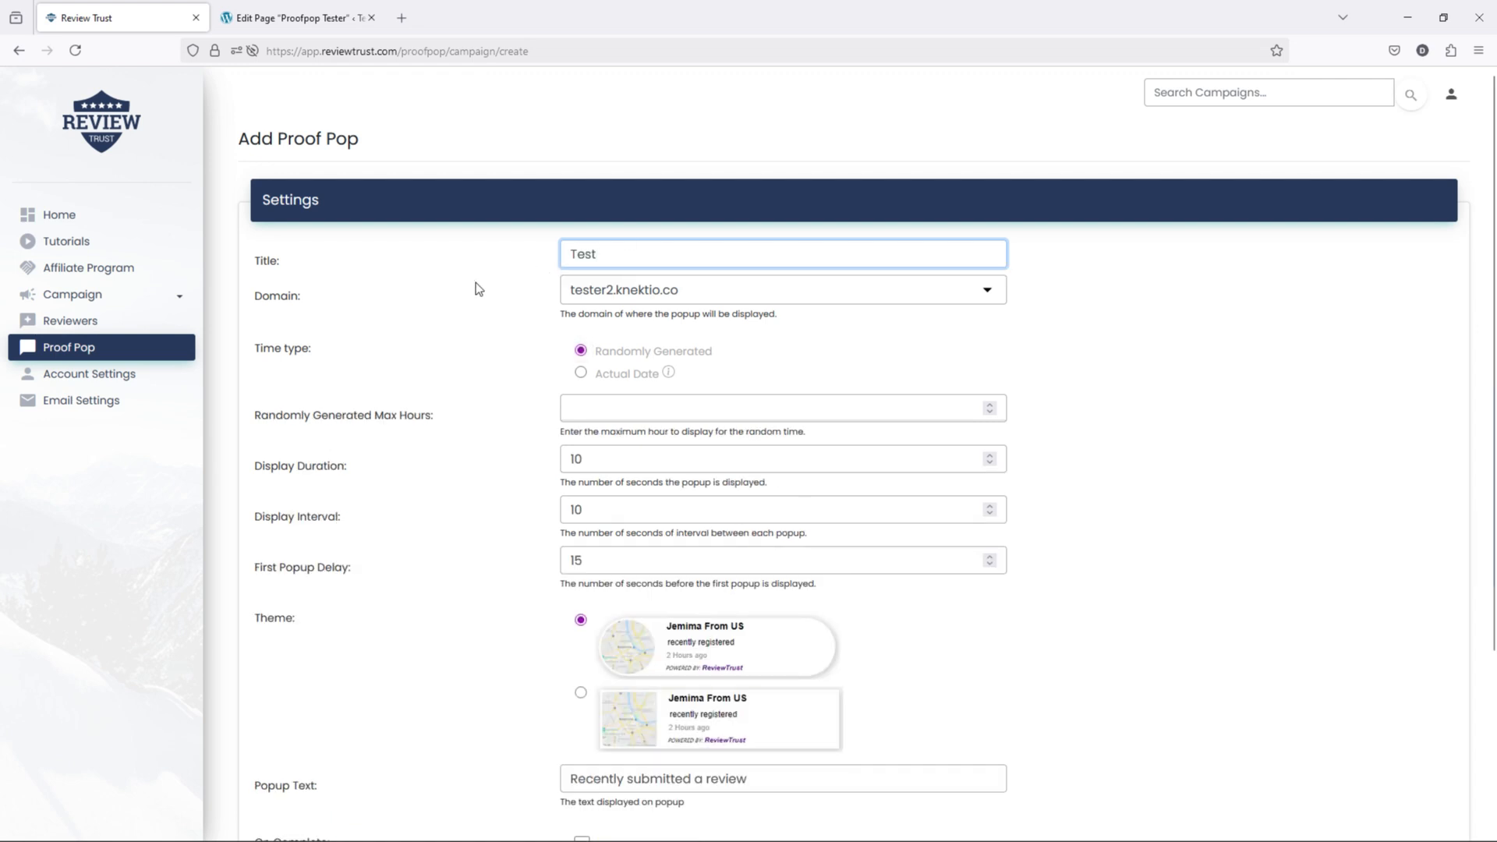
pyautogui.click(475, 282)
pyautogui.click(628, 295)
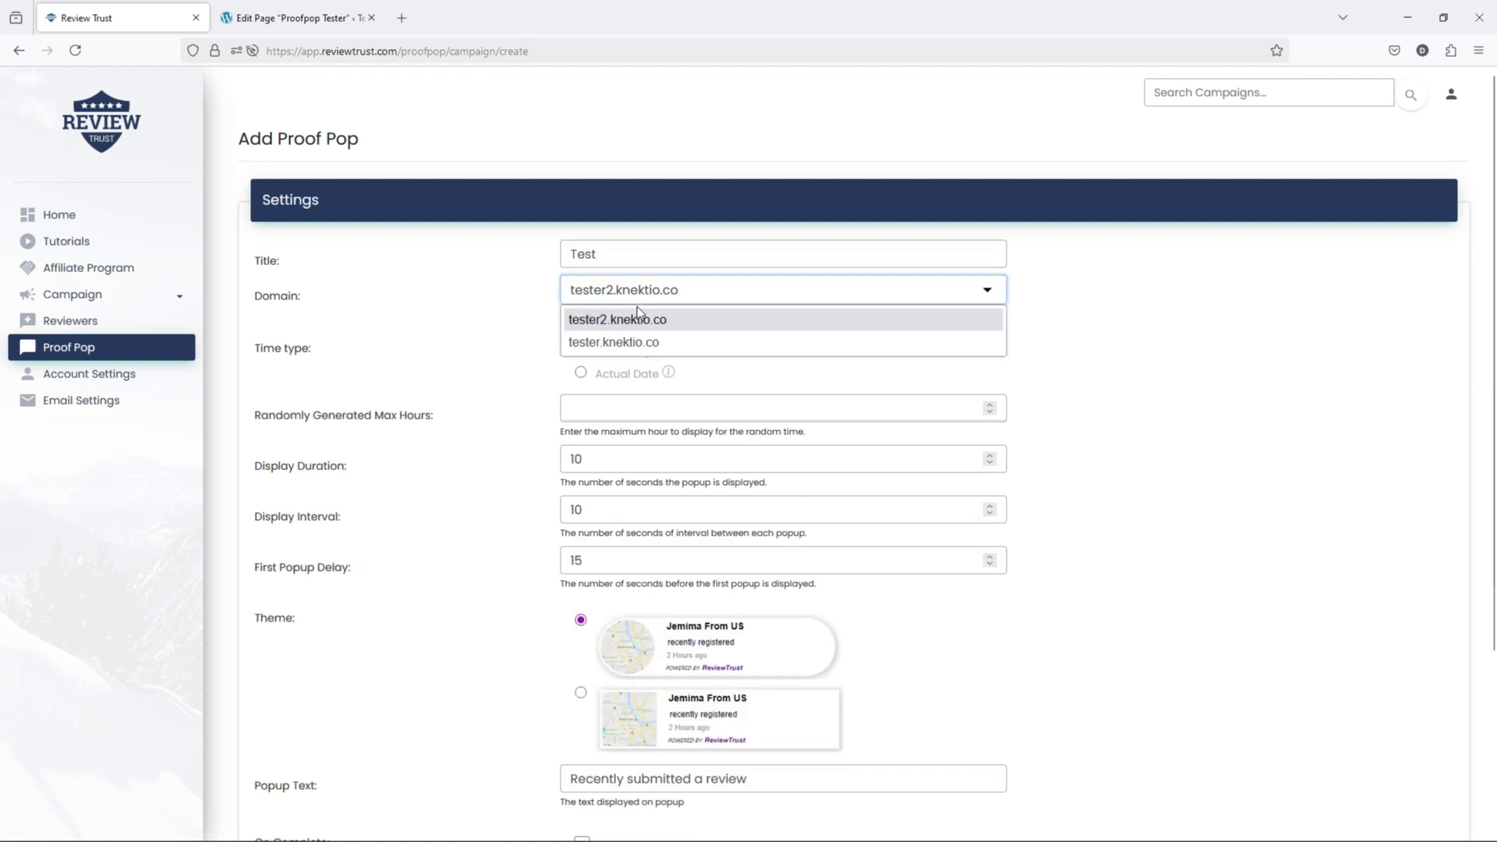
pyautogui.click(639, 350)
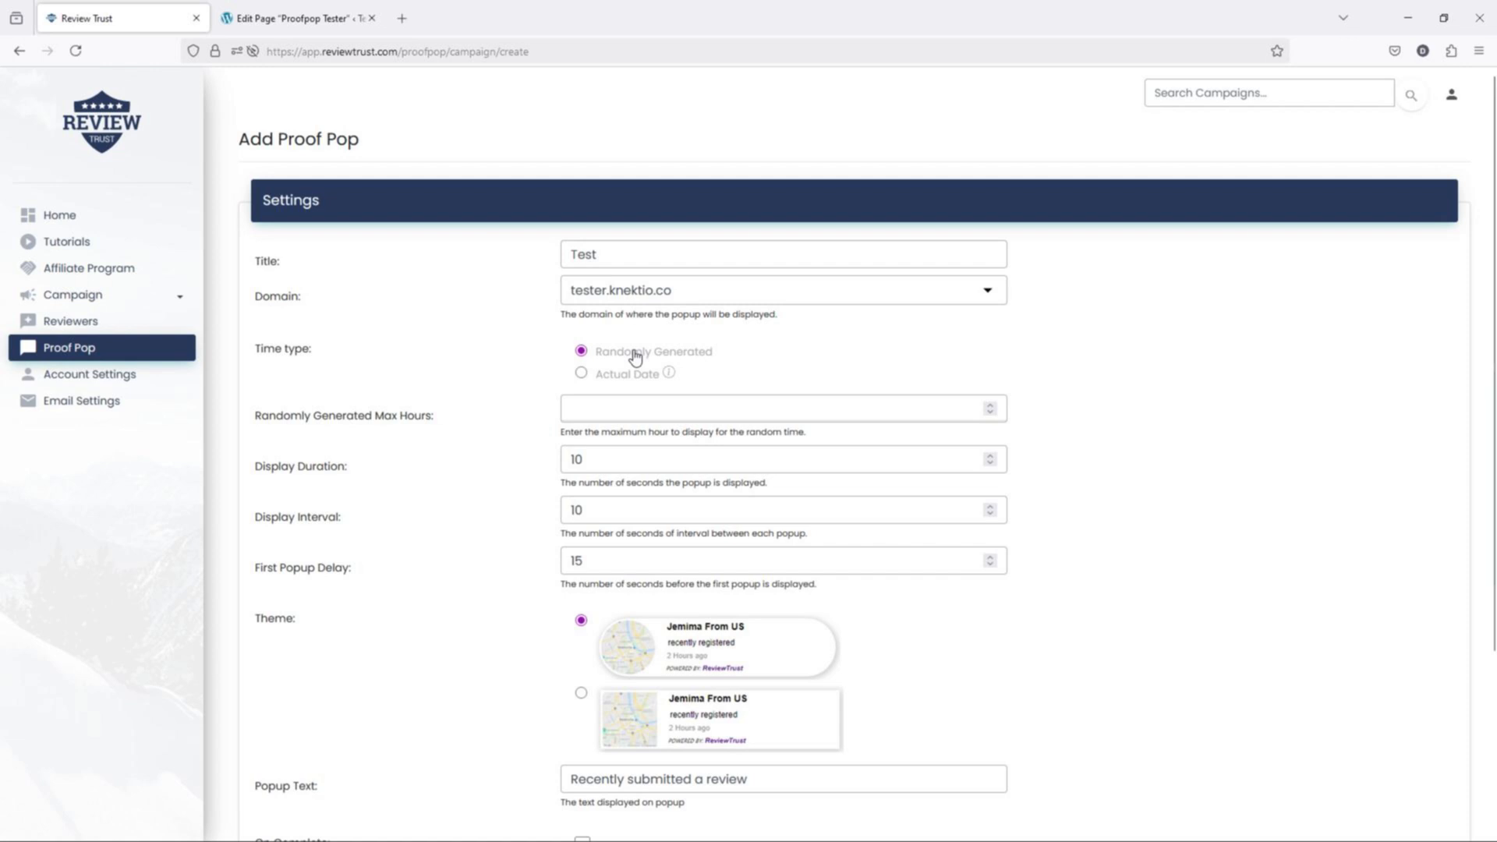
# - Set the time type to Randomly Generated with a maximum of 24 hours
pyautogui.moveTo(668, 381)
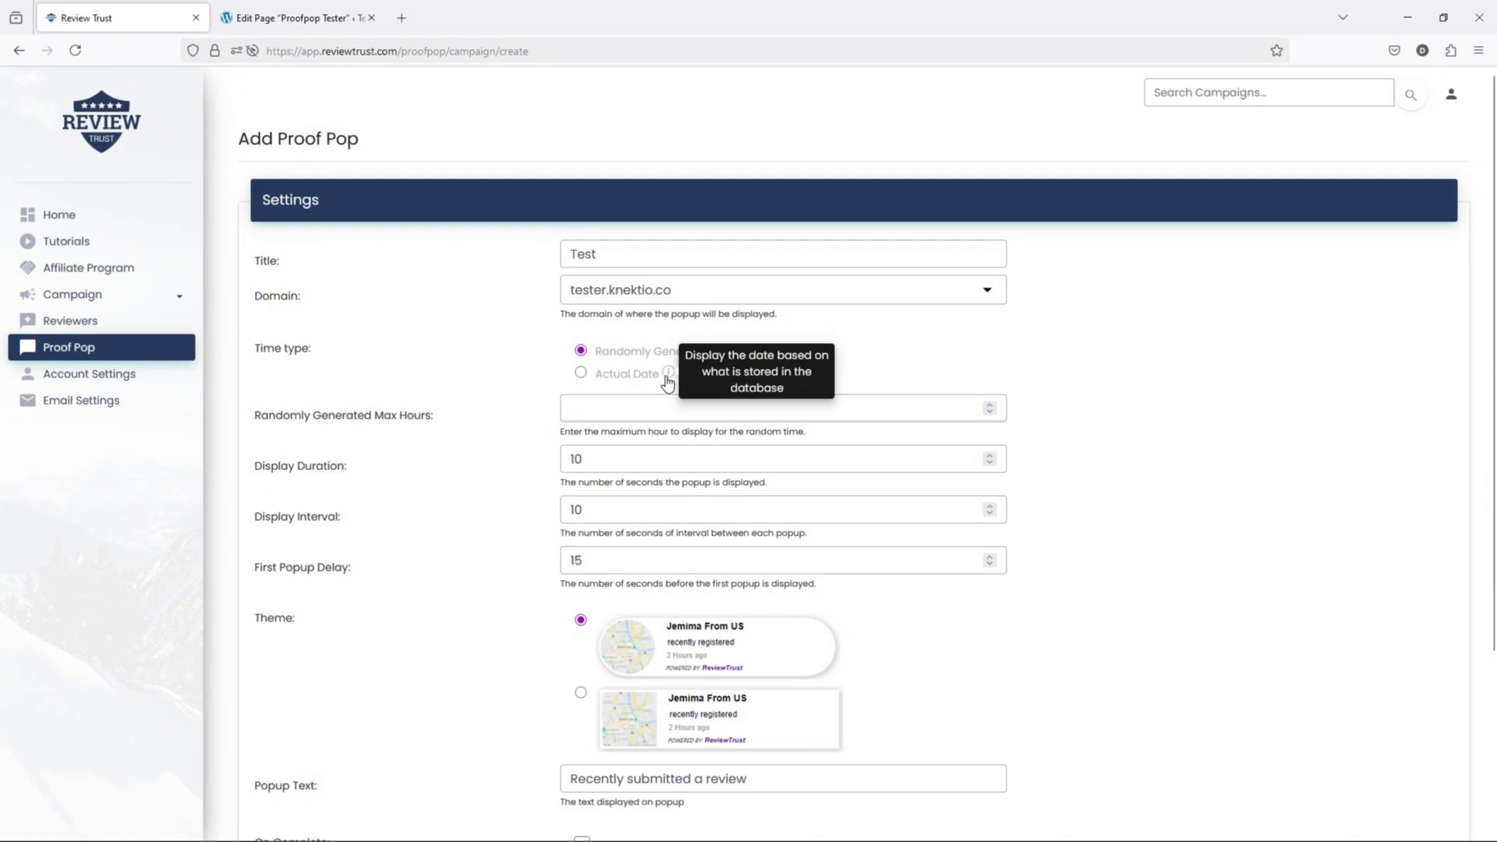
pyautogui.click(612, 411)
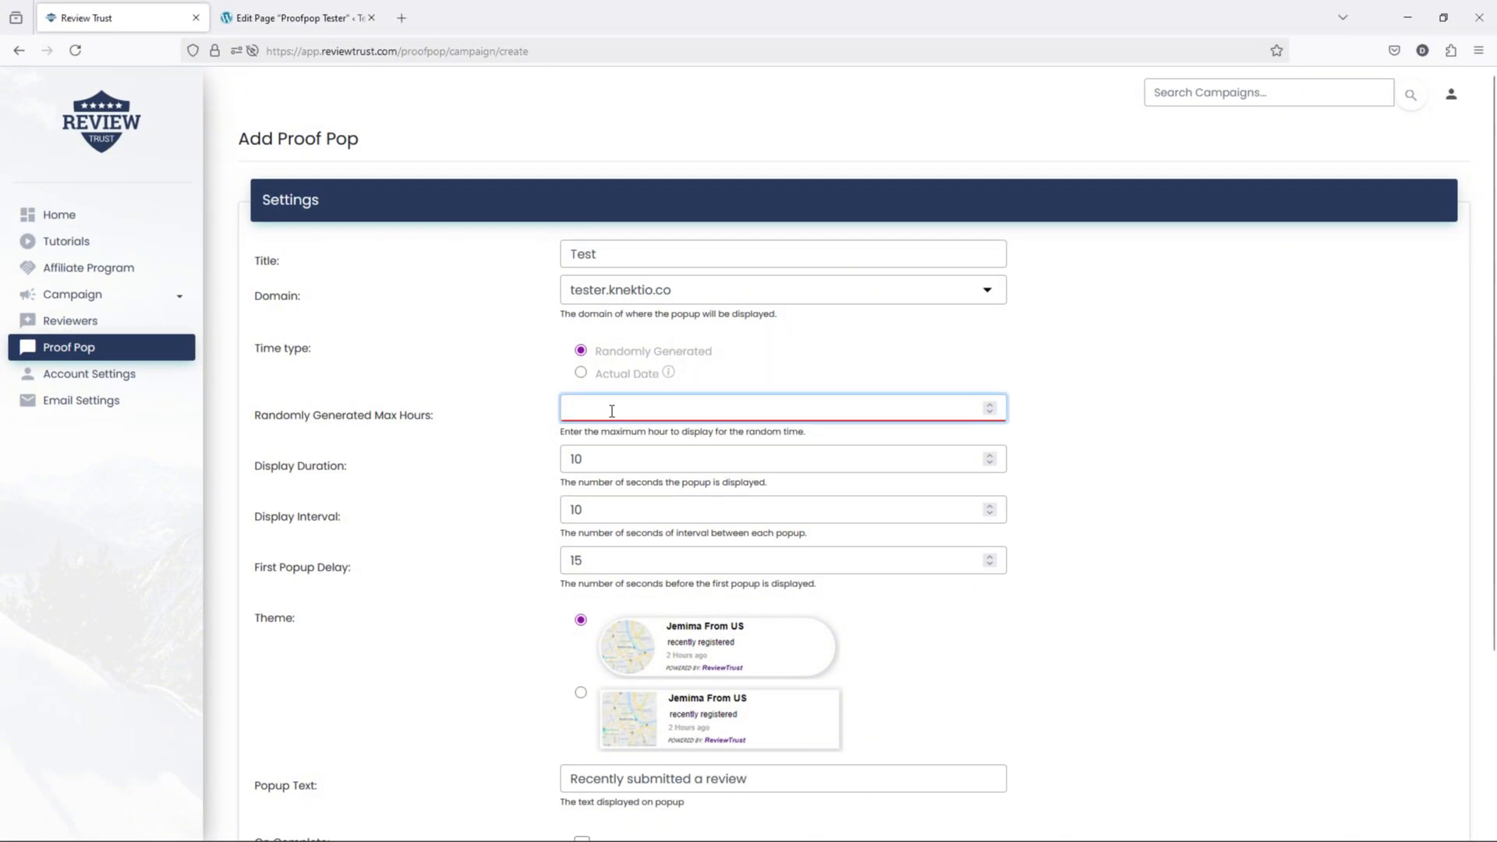
pyautogui.write('24')
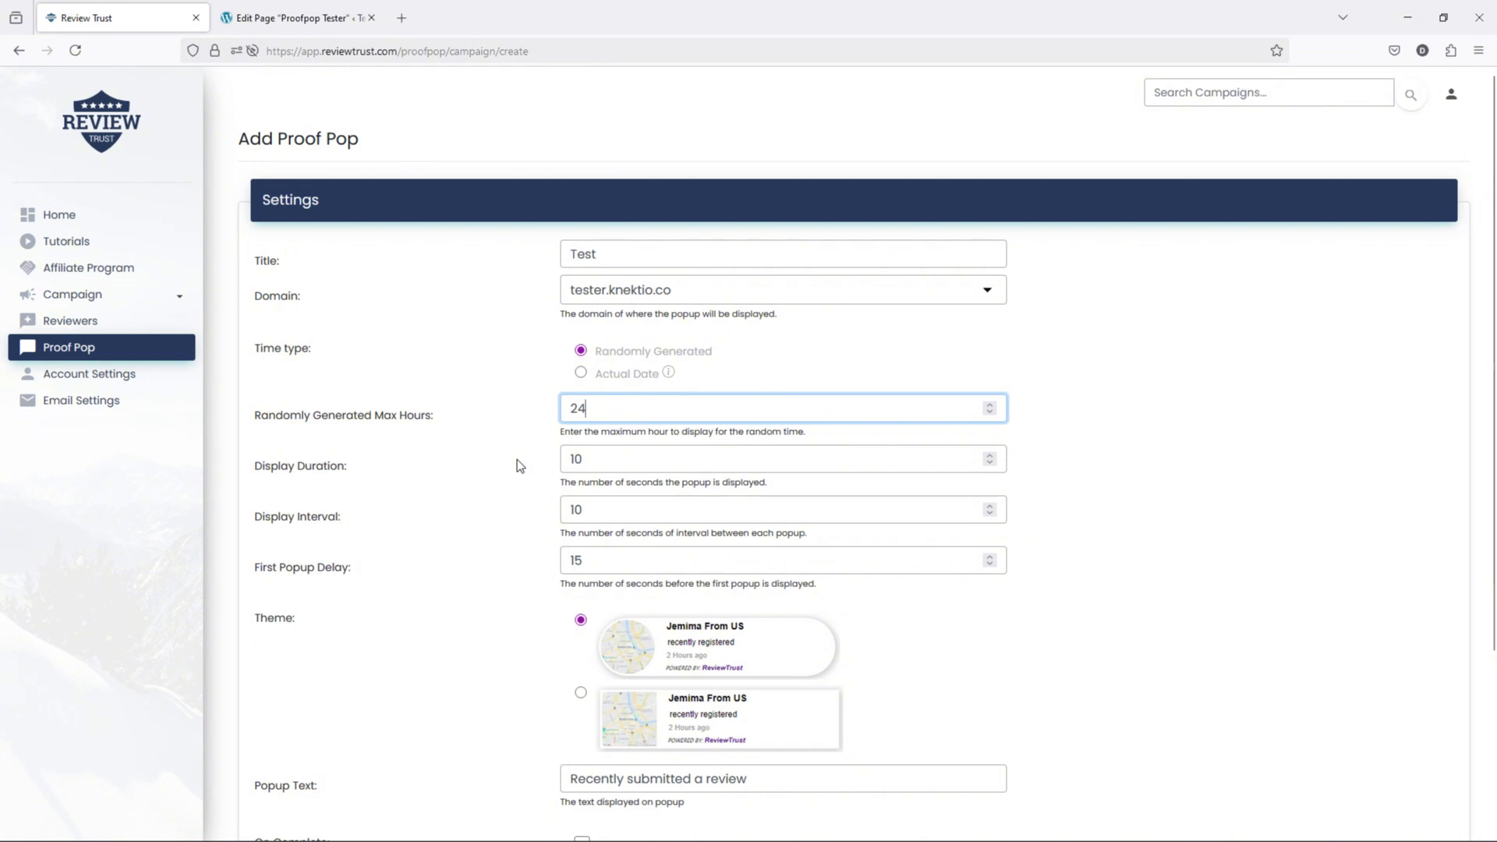
pyautogui.click(517, 460)
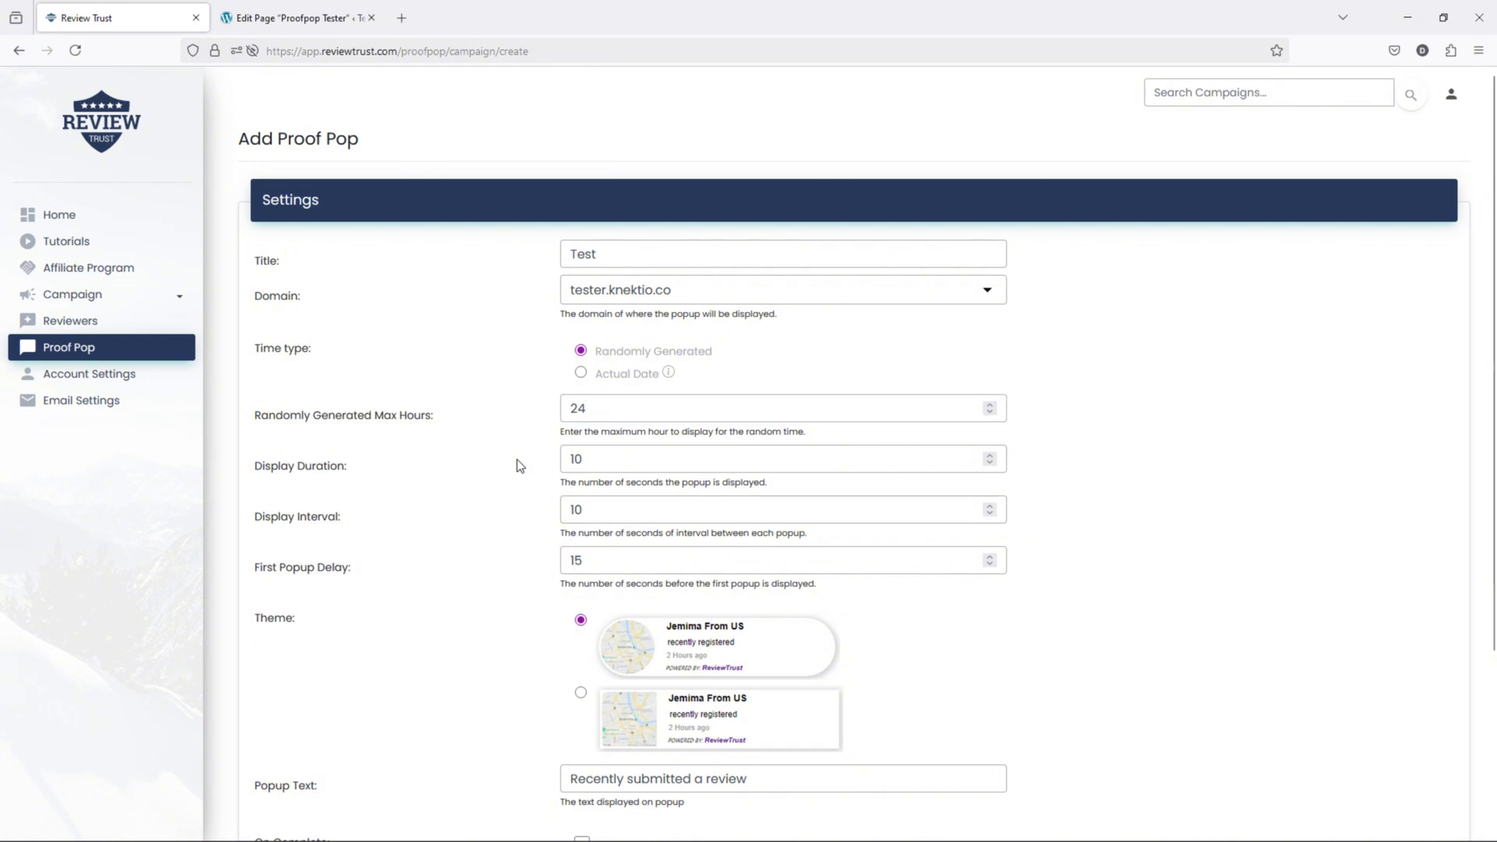
pyautogui.click(582, 373)
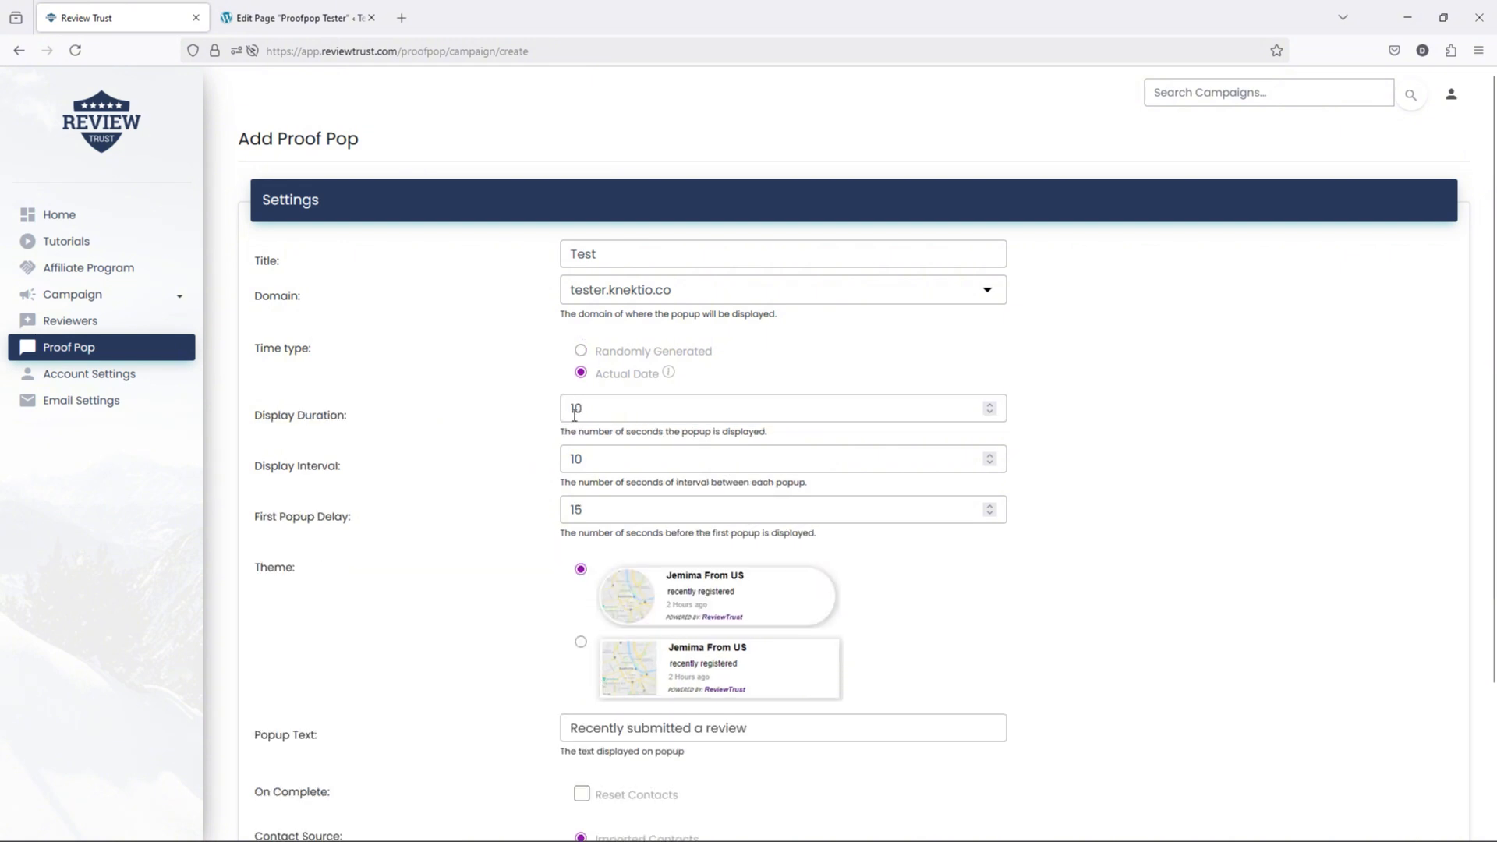
pyautogui.click(585, 352)
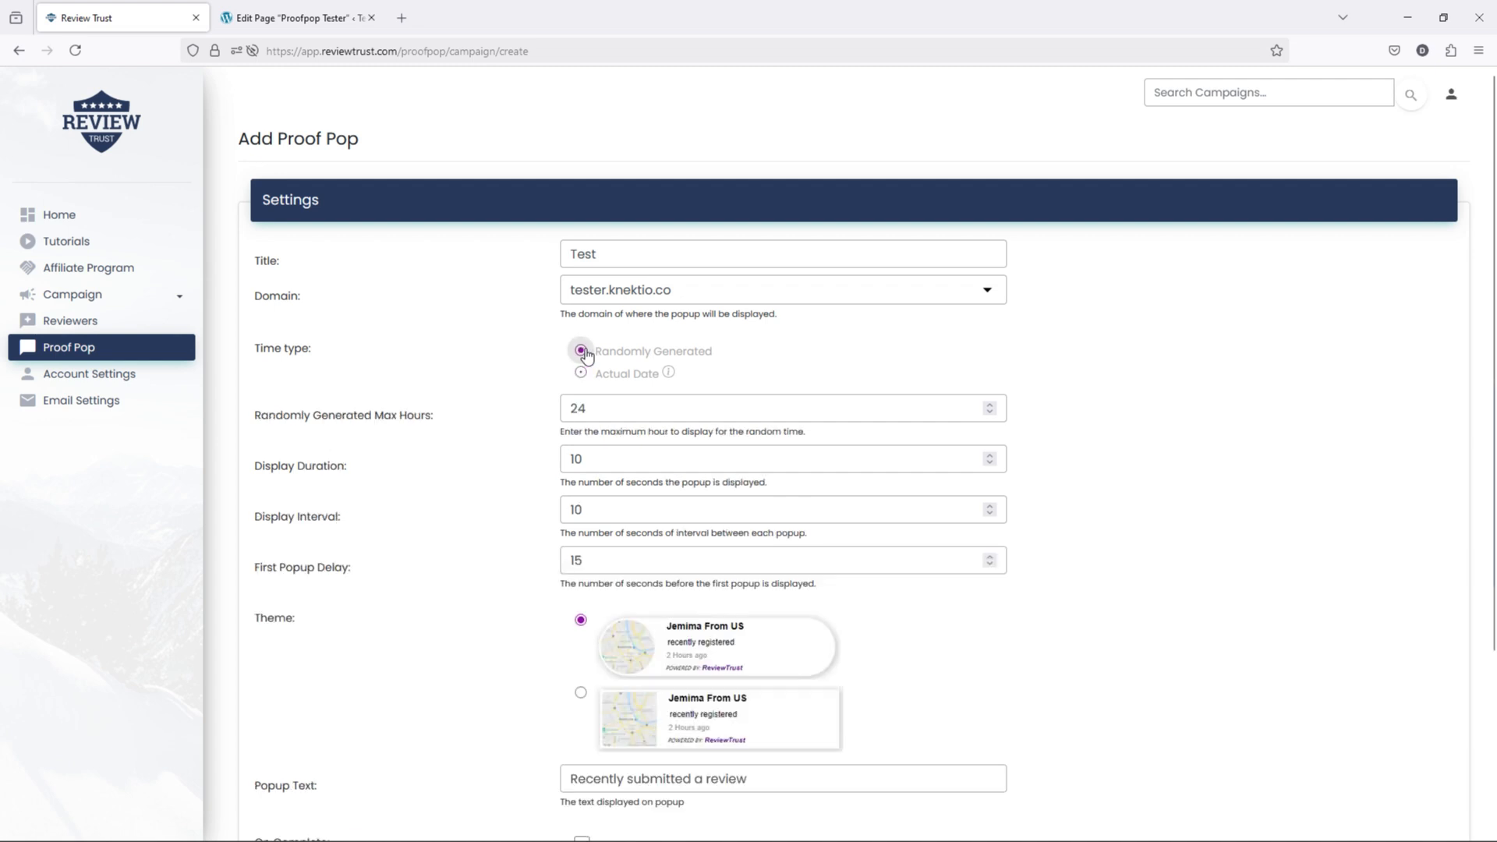
# - Set the First Popup Delay to 0 seconds
pyautogui.scroll(-2, 503, 478)
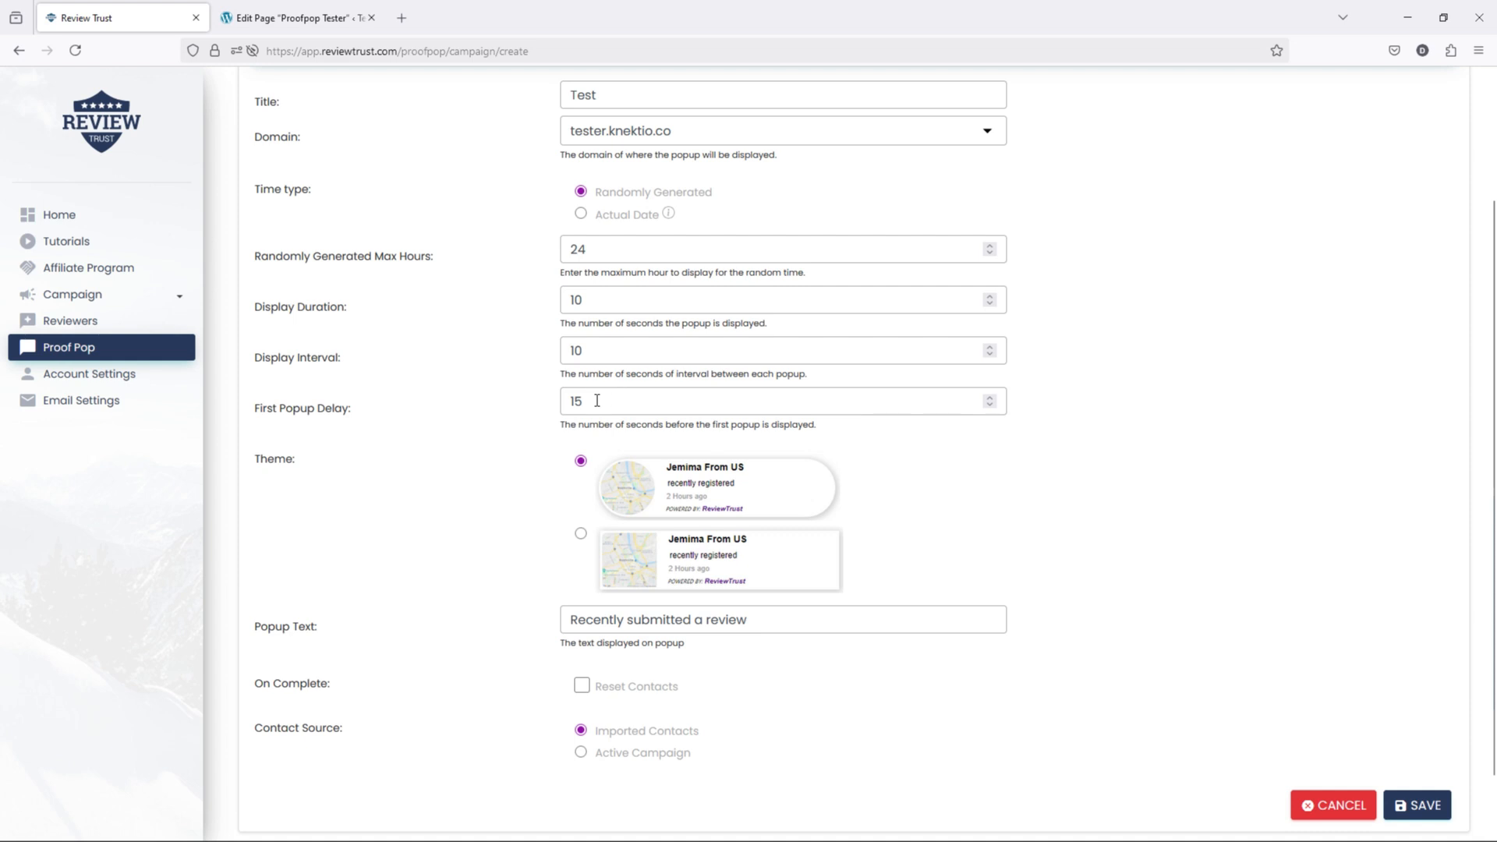
pyautogui.moveTo(596, 401); pyautogui.dragTo(541, 402)
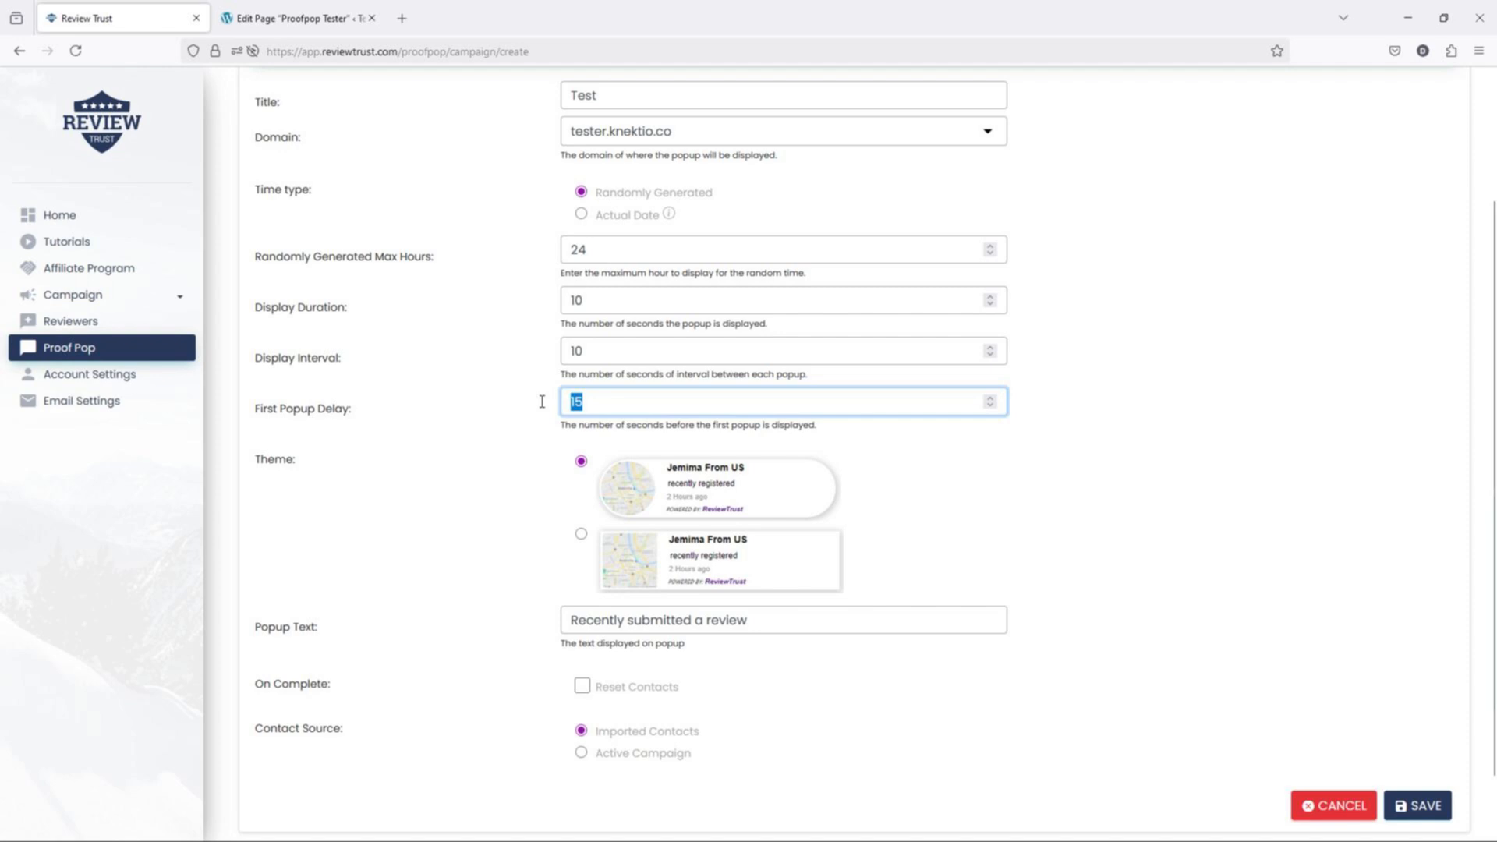
pyautogui.write('0')
pyautogui.click(543, 406)
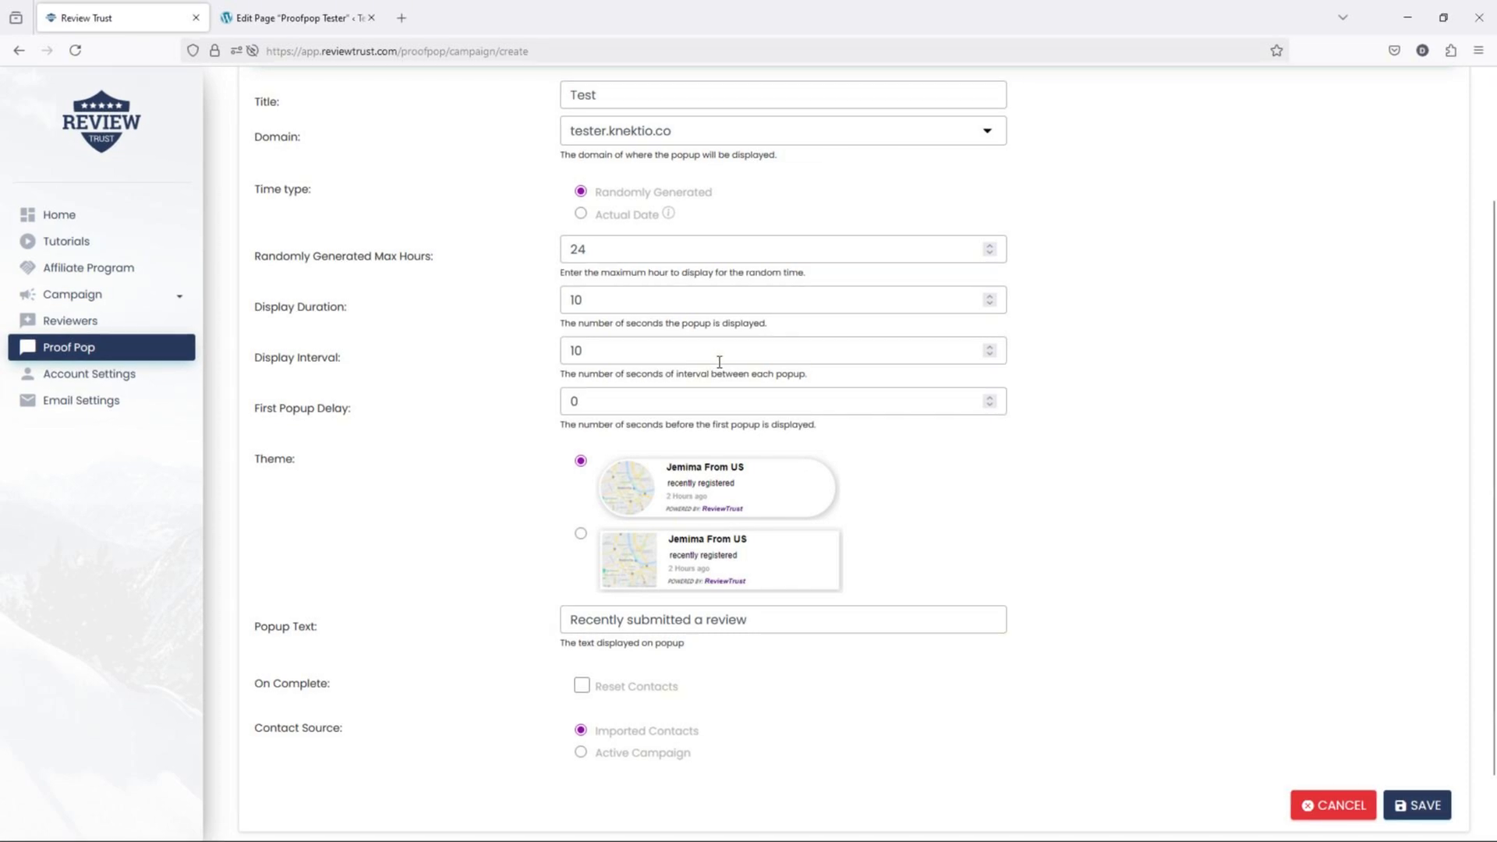
# - Change the popup text to "Recently purchased Review Trust"
pyautogui.scroll(-2, 494, 425)
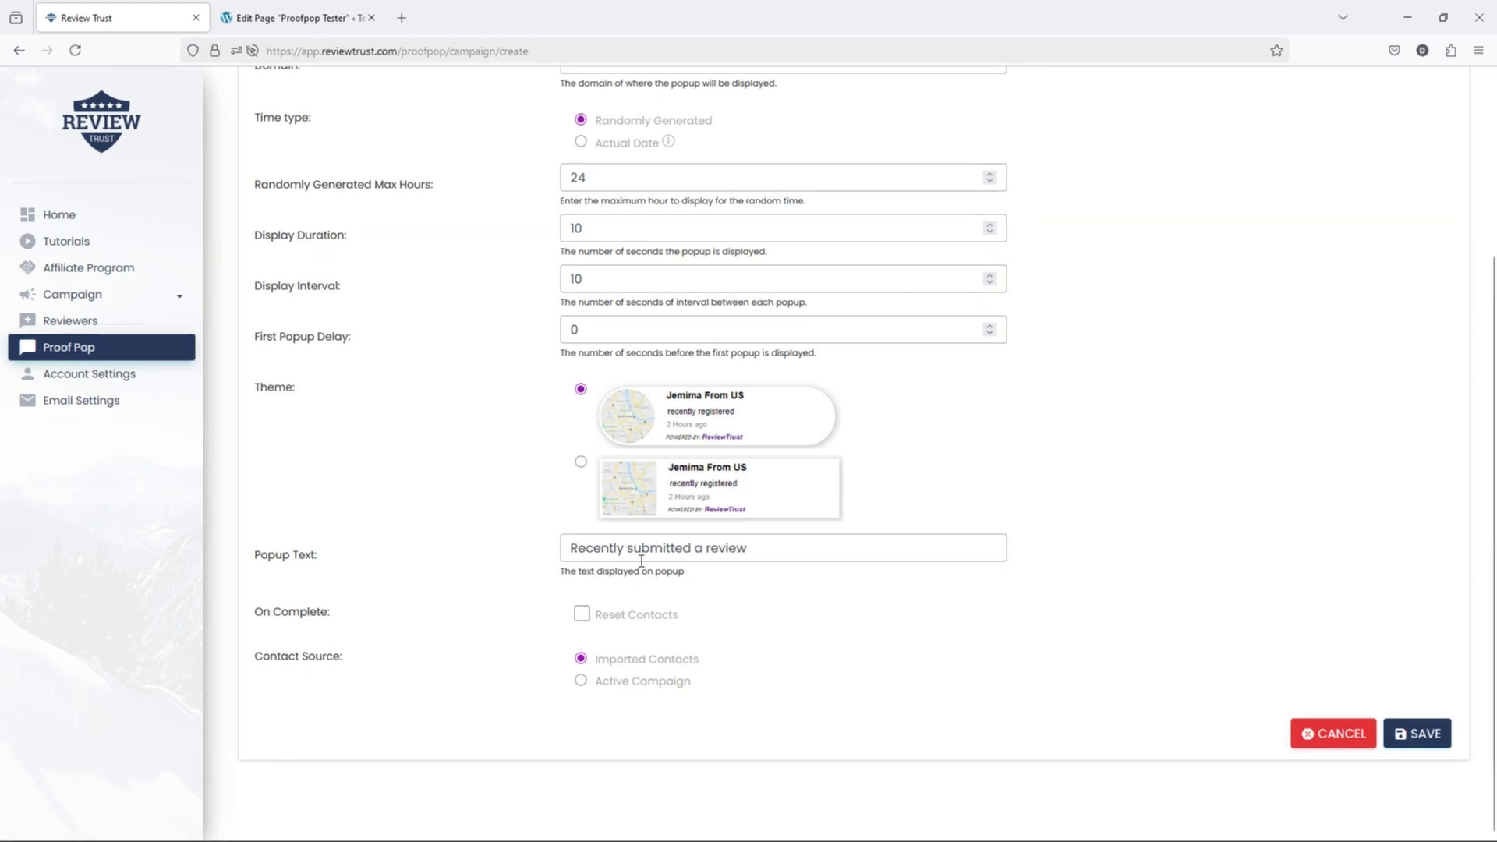
pyautogui.moveTo(625, 548); pyautogui.dragTo(1022, 590)
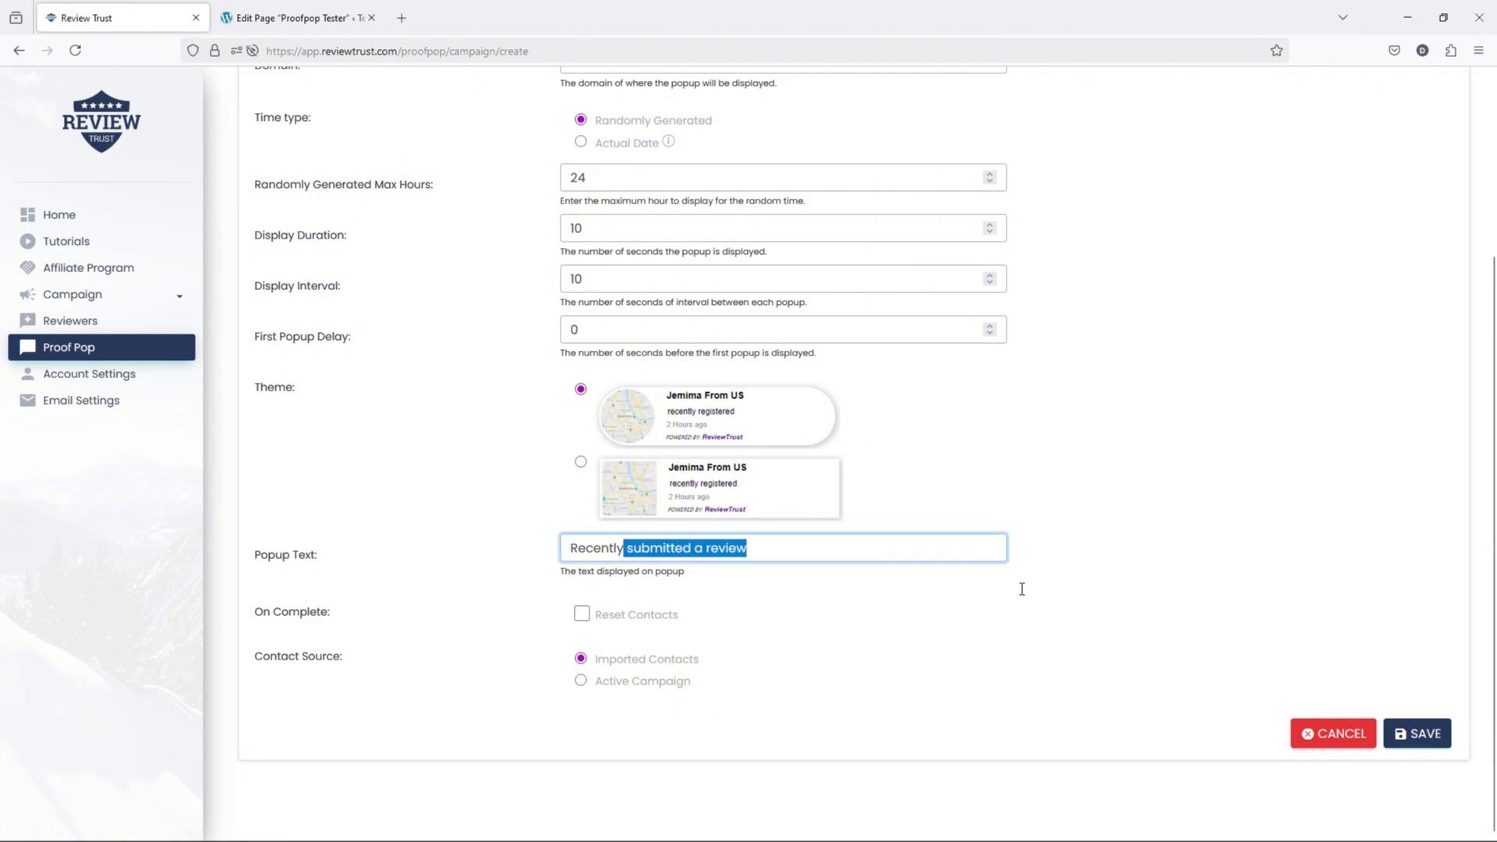
pyautogui.write('purch')
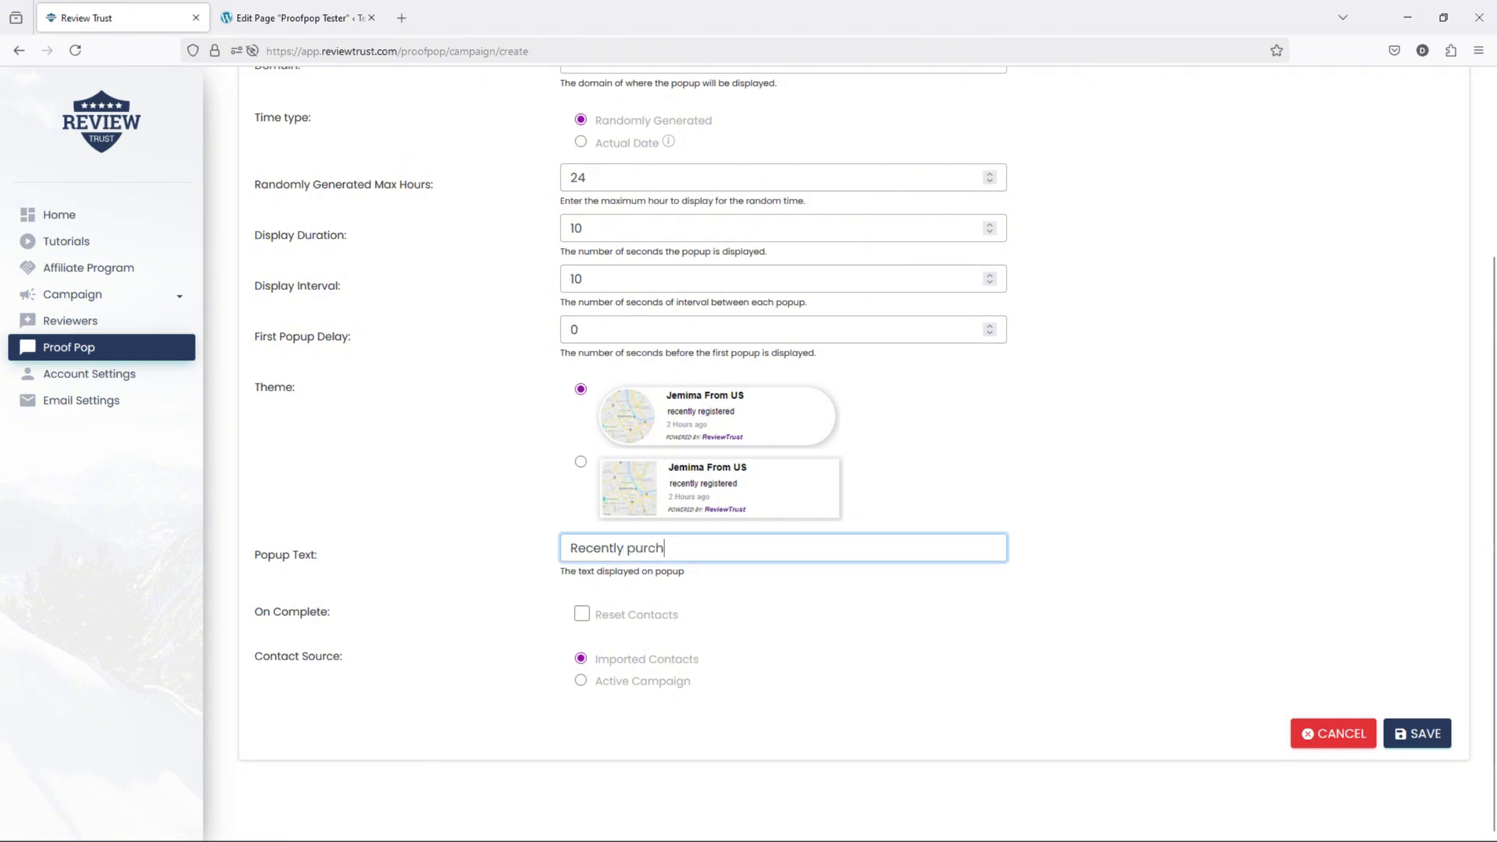
pyautogui.write('ased review')
pyautogui.press('BackSpace')
pyautogui.press('BackSpace')
pyautogui.press('BackSpace')
pyautogui.press('BackSpace')
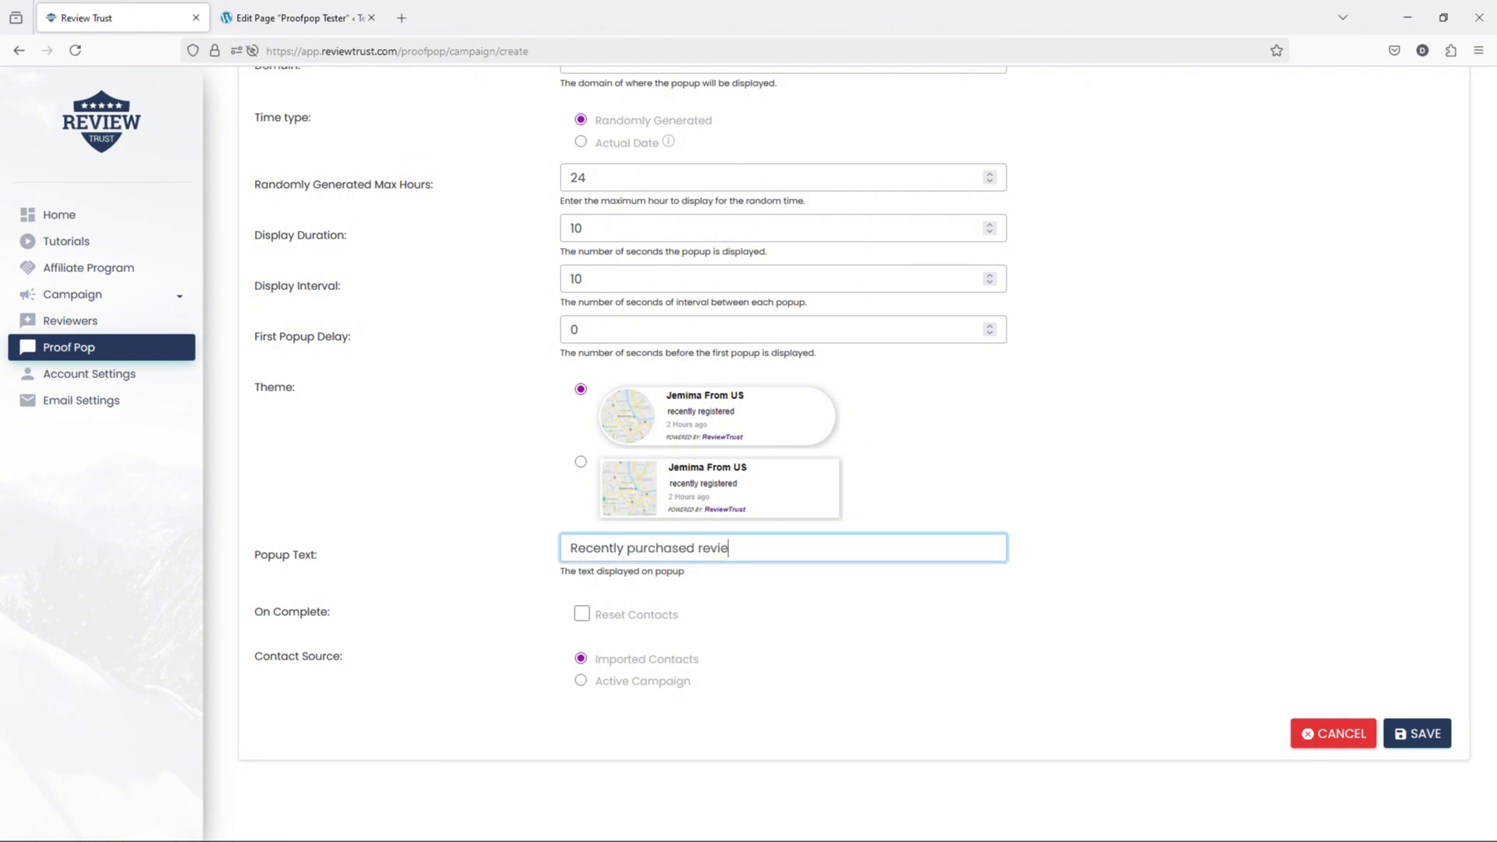
pyautogui.press('BackSpace')
pyautogui.press('BackSpace')
pyautogui.write('Review Trust')
pyautogui.click(1000, 587)
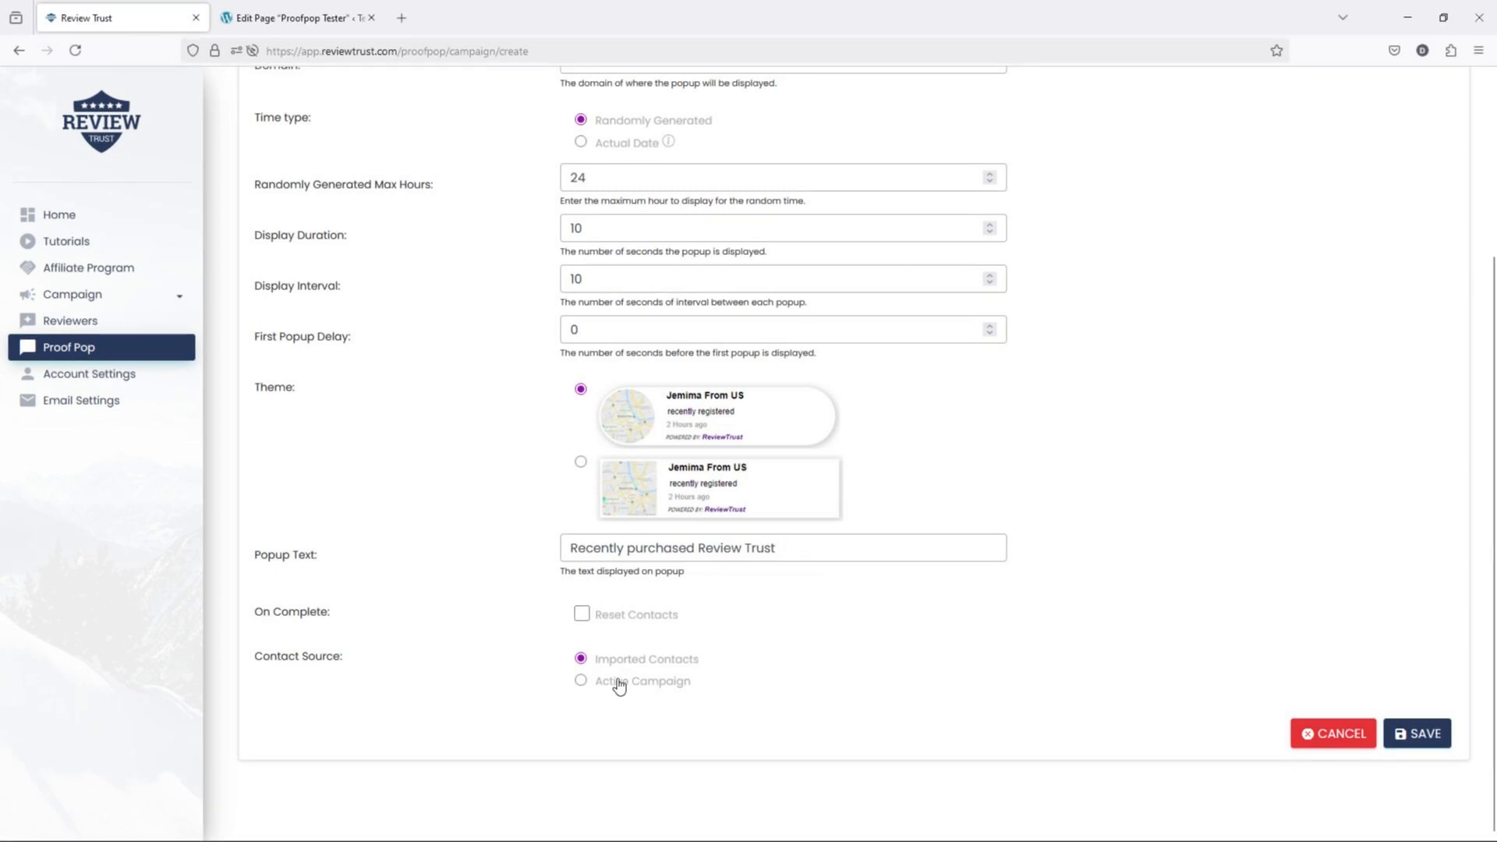
# - Use Imported Contacts as the contact source and save the new Proof Pop
pyautogui.click(581, 682)
pyautogui.click(581, 658)
pyautogui.click(1402, 736)
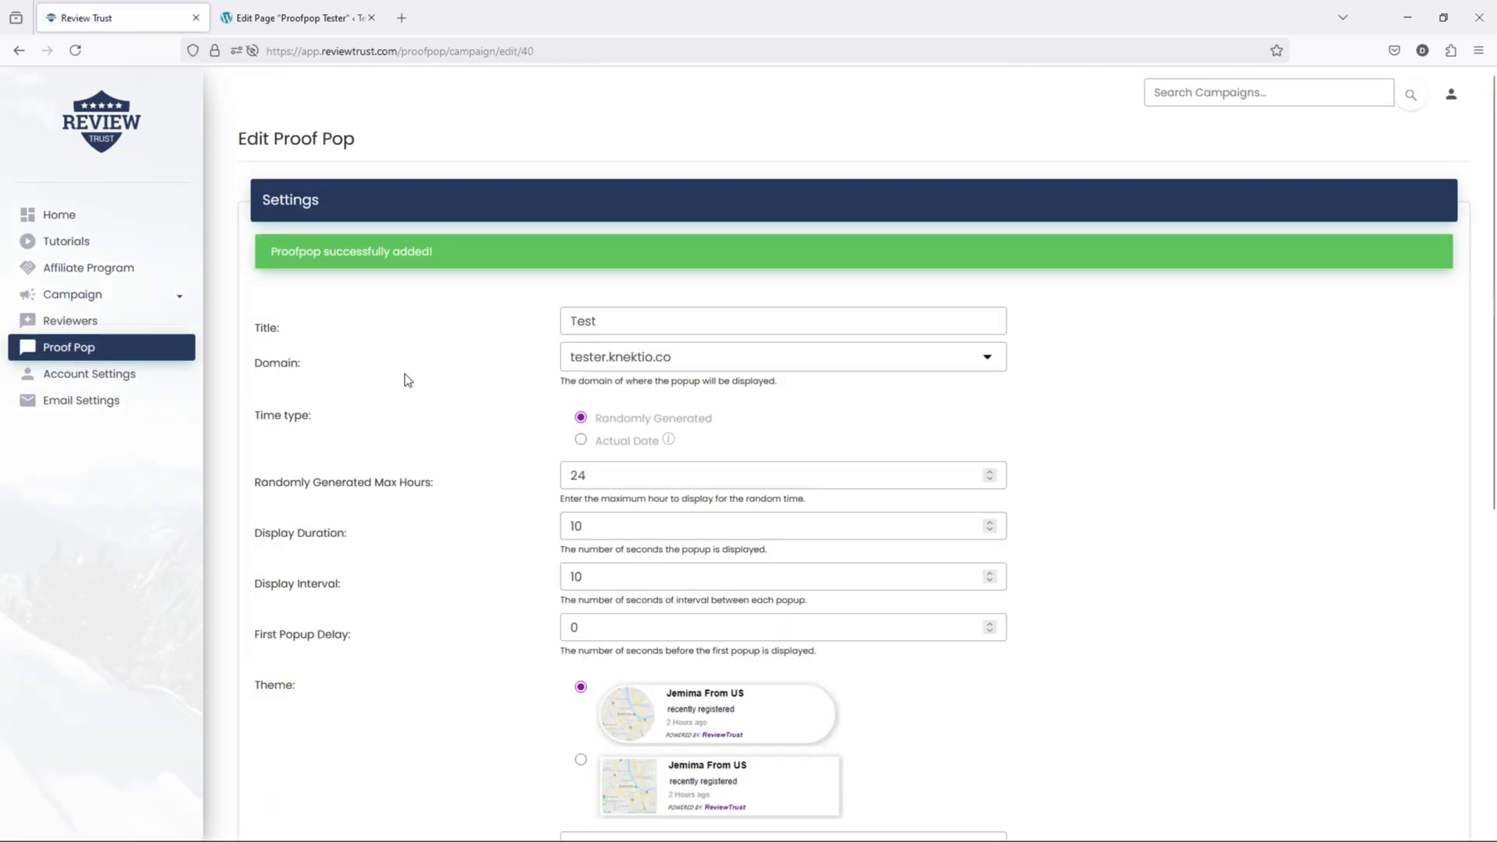
# - Open the management page for the Proof Pop's imported contacts and view the Add Contact form without adding anyone
pyautogui.scroll(-7, 405, 374)
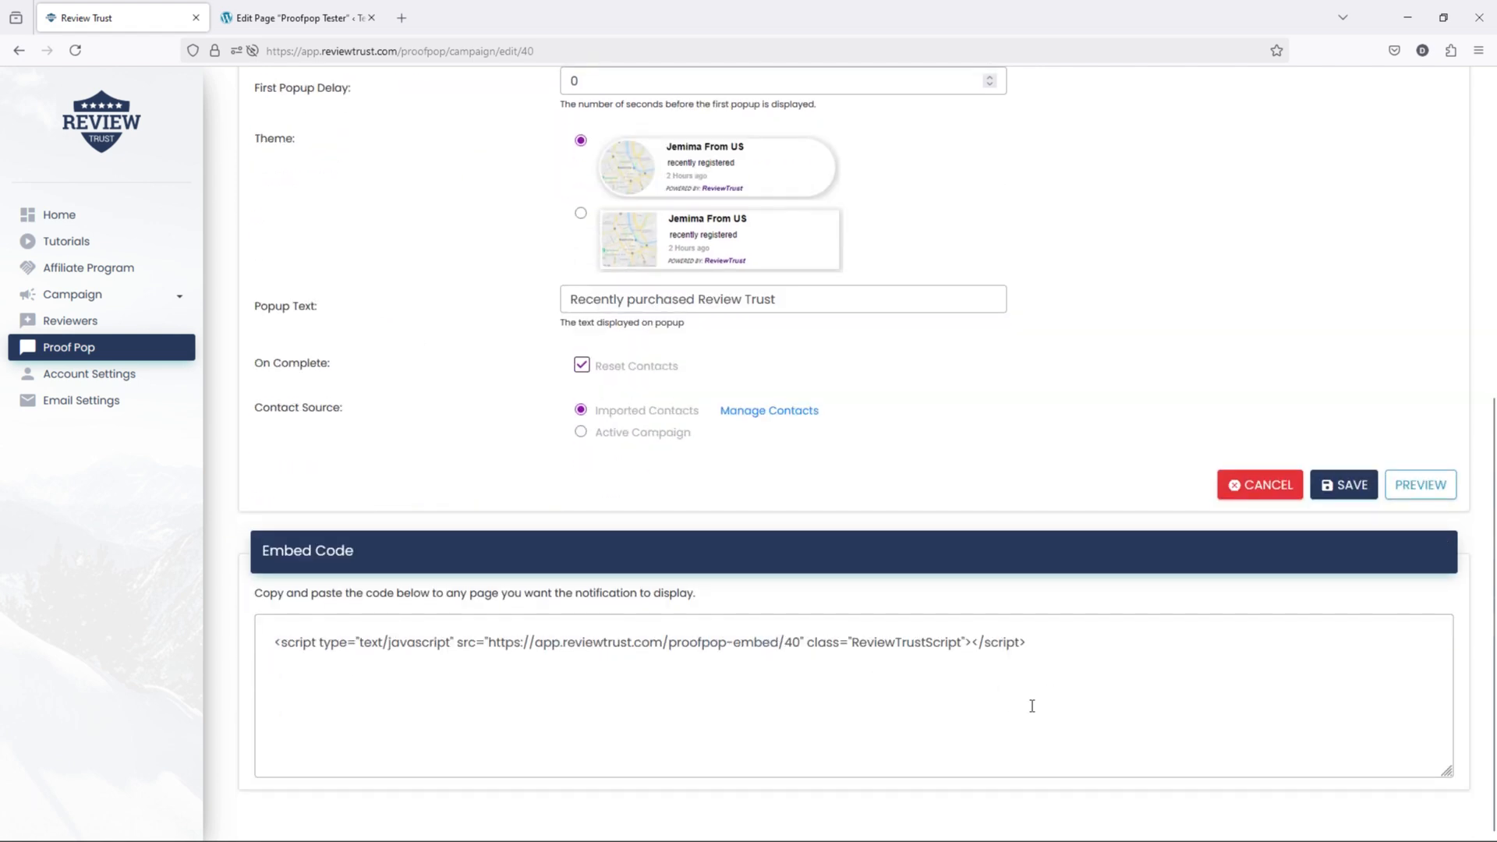
pyautogui.click(1089, 647)
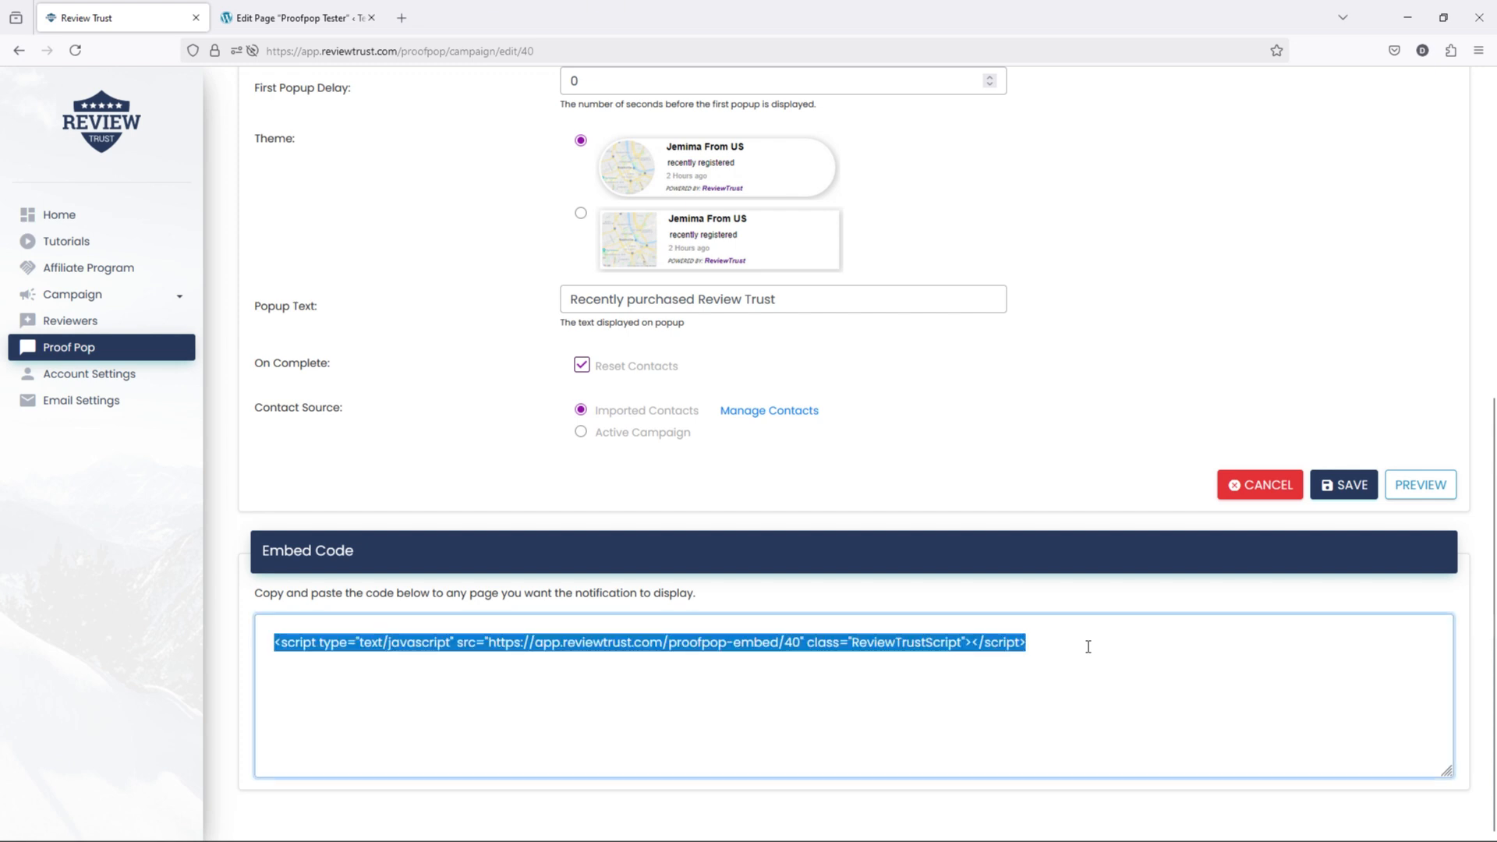
pyautogui.click(770, 421)
pyautogui.click(817, 480)
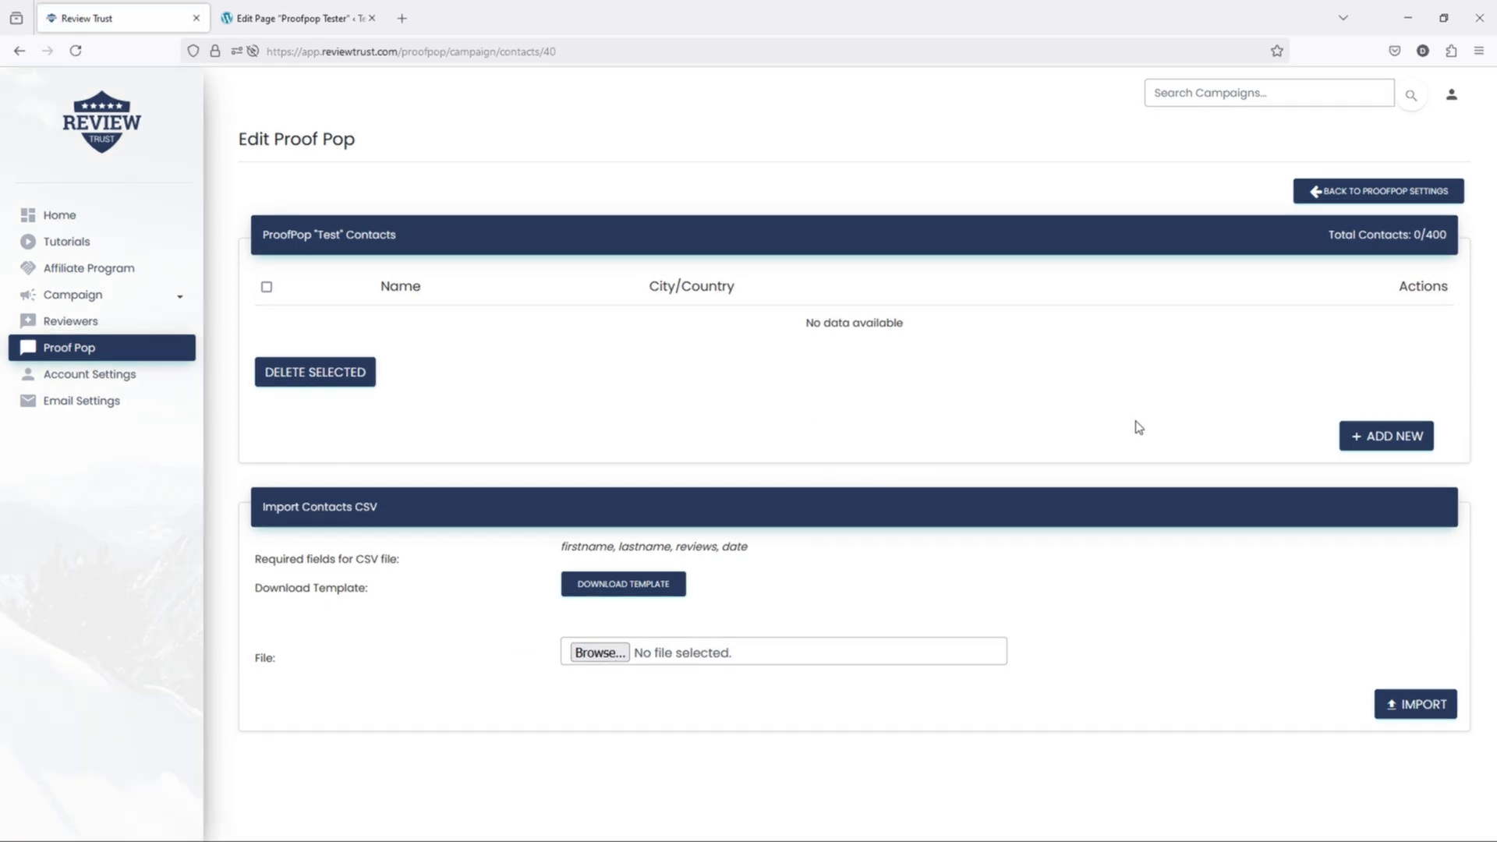
pyautogui.click(1413, 441)
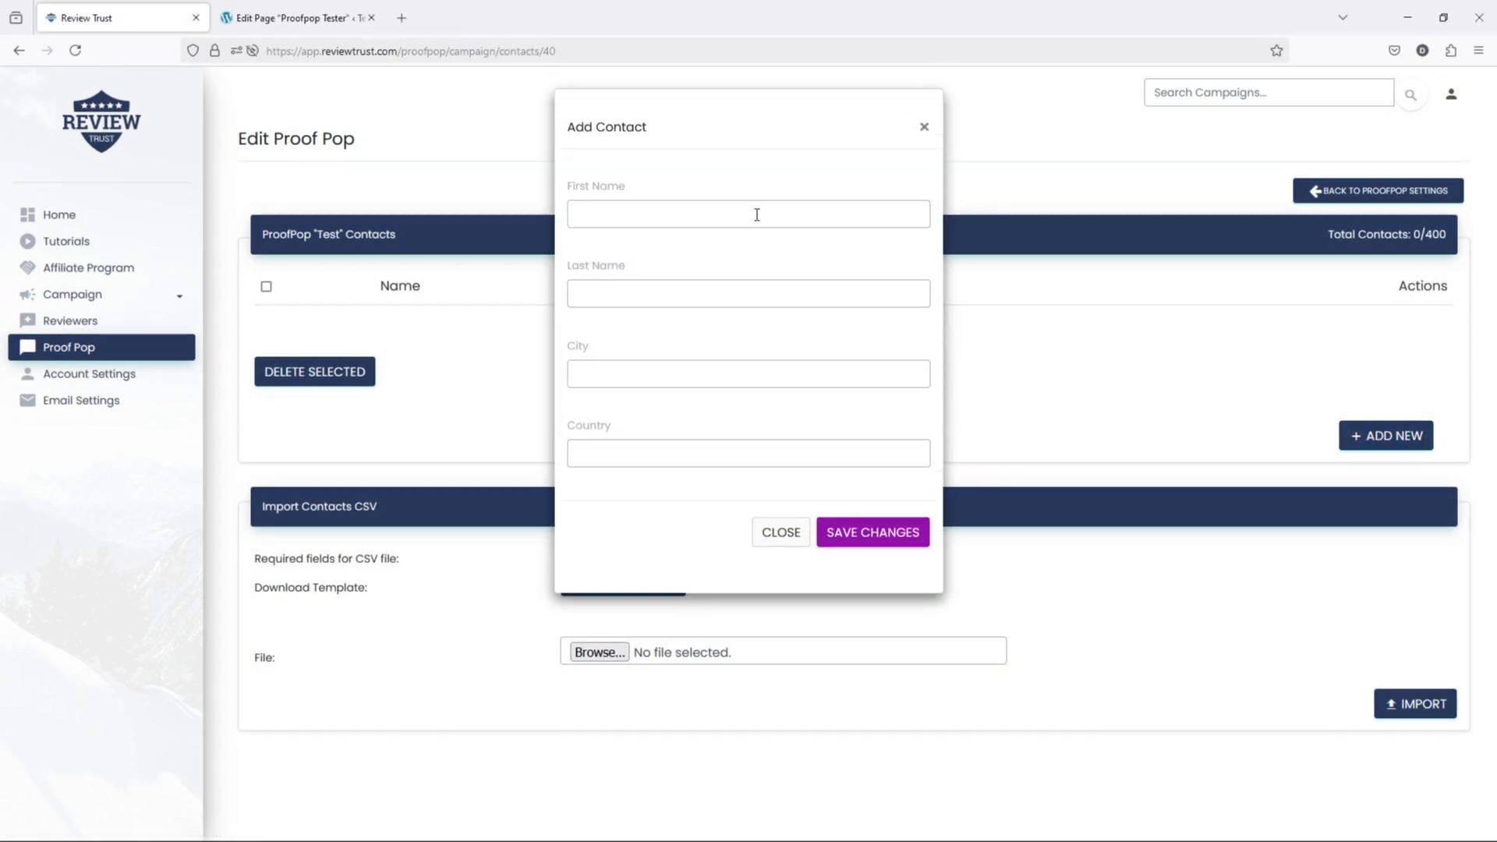
pyautogui.click(784, 536)
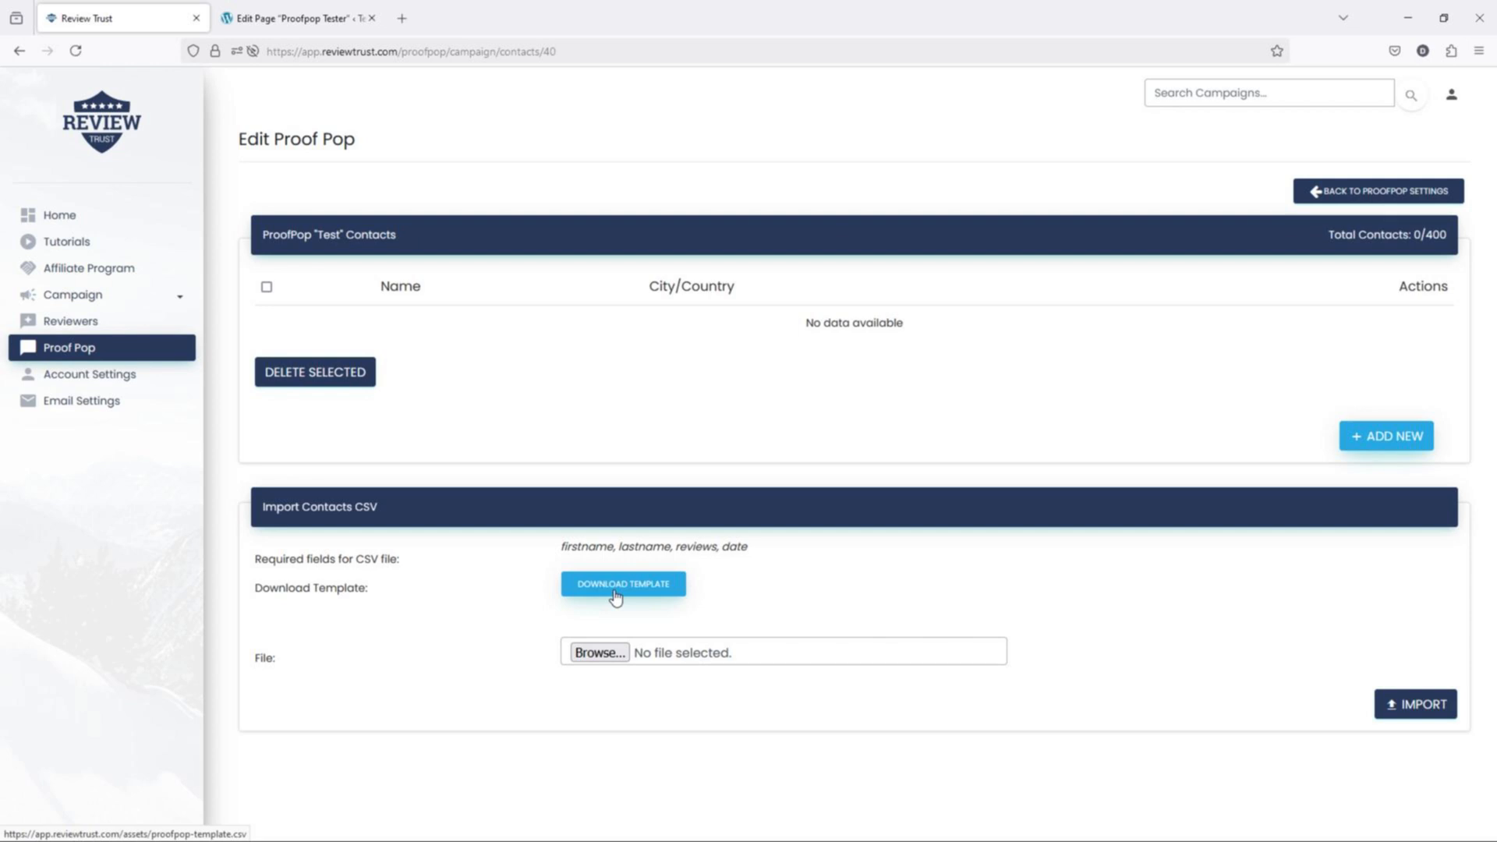
# - Upload proofpop-template.csv as the contacts file to import
pyautogui.click(599, 653)
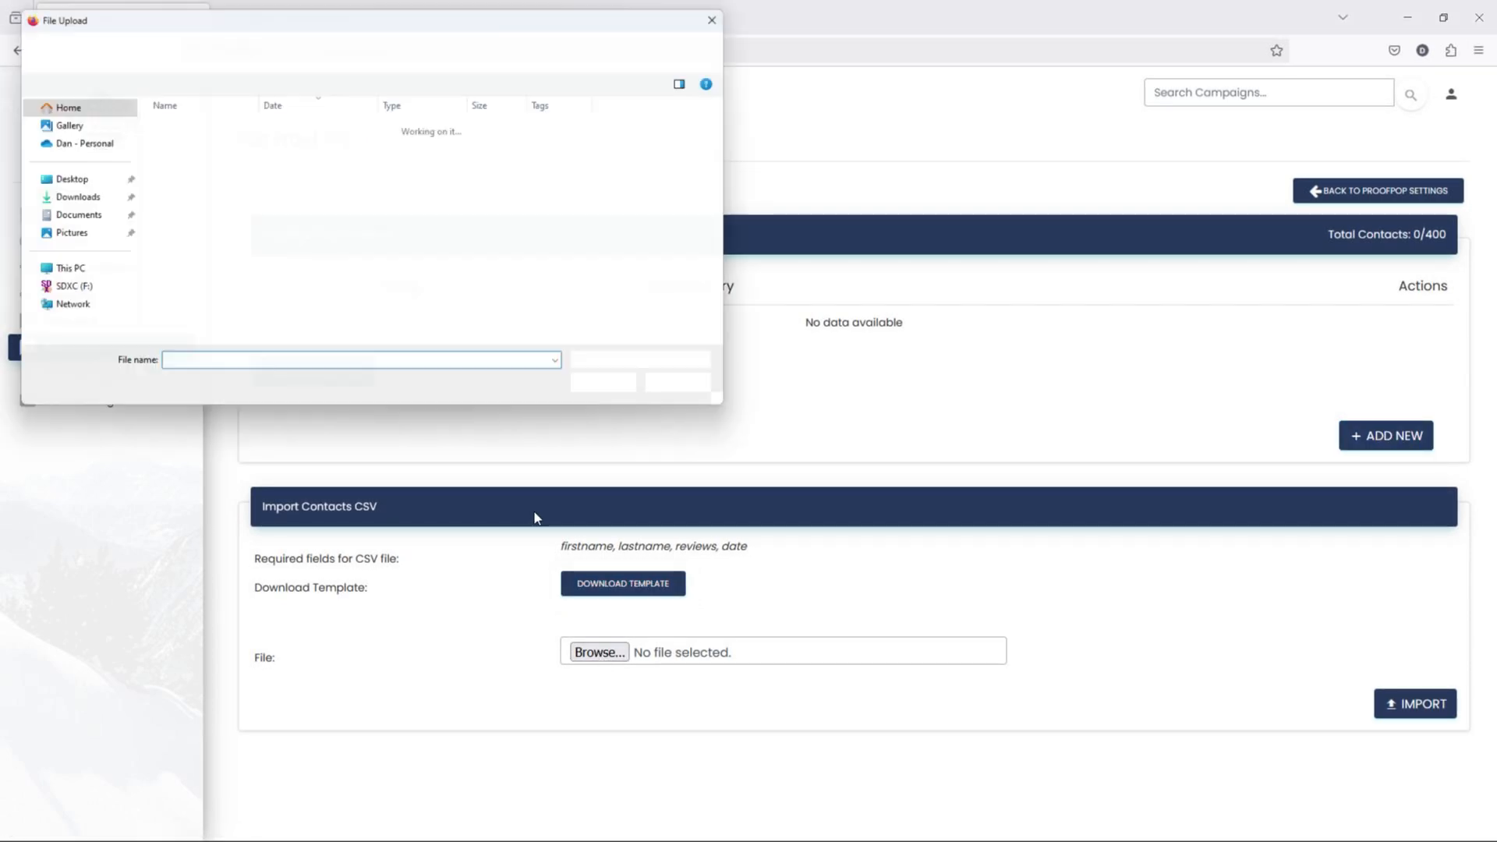
pyautogui.write('proo')
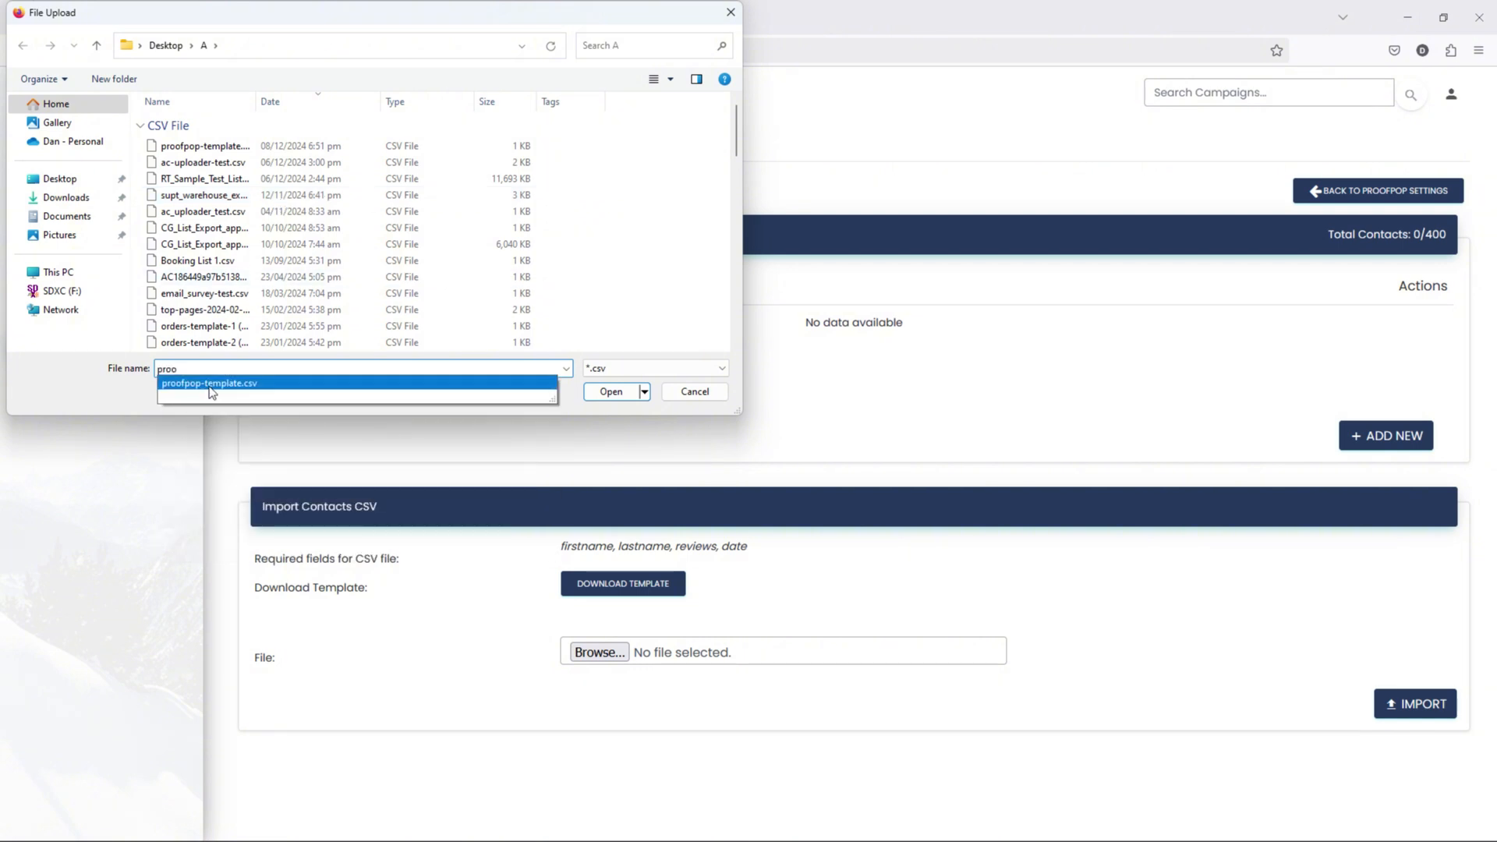
pyautogui.click(210, 384)
pyautogui.click(611, 392)
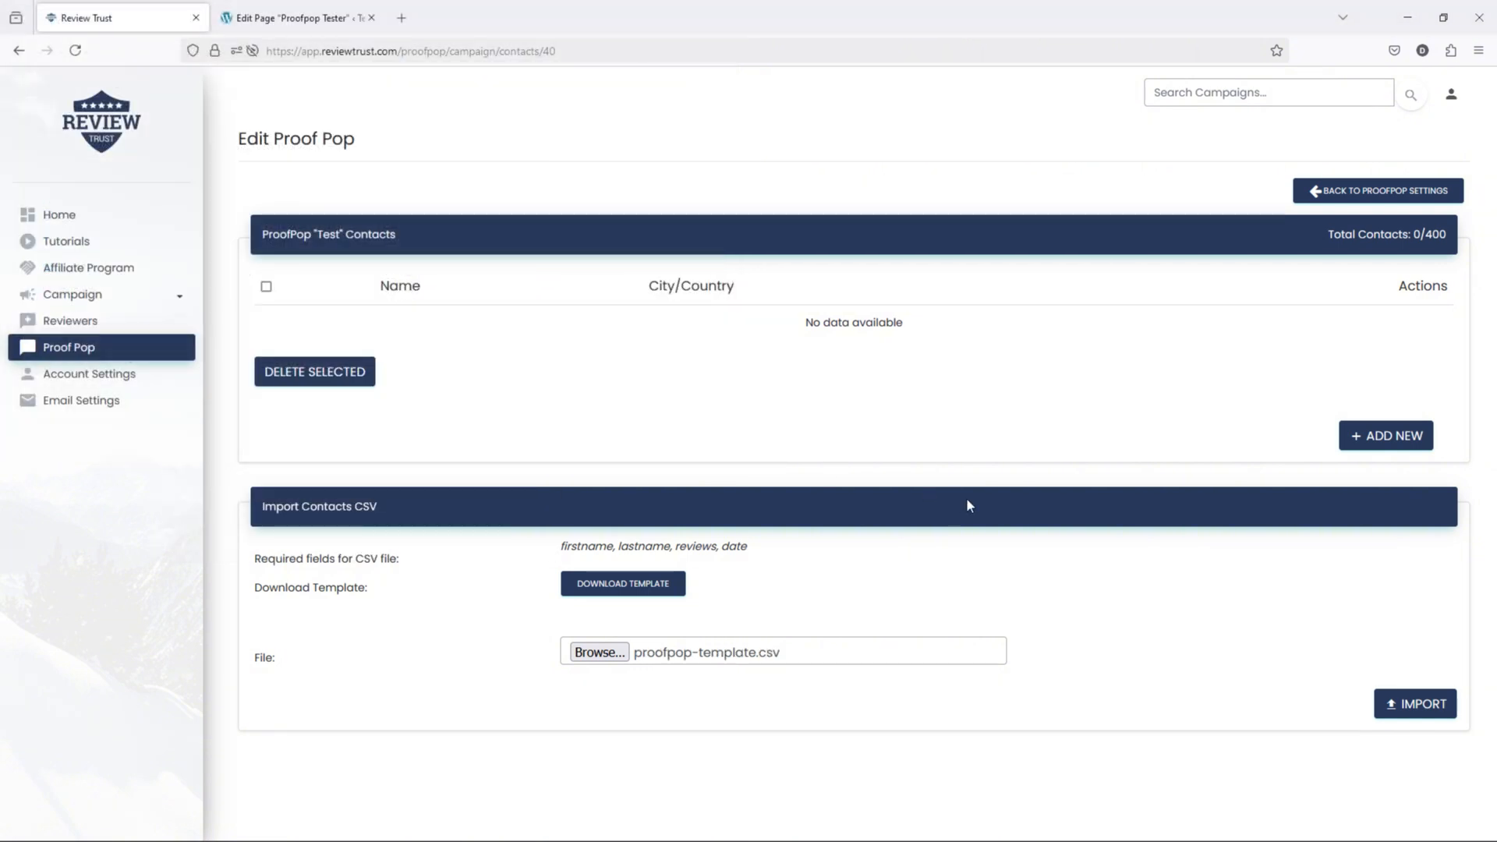
pyautogui.click(1413, 704)
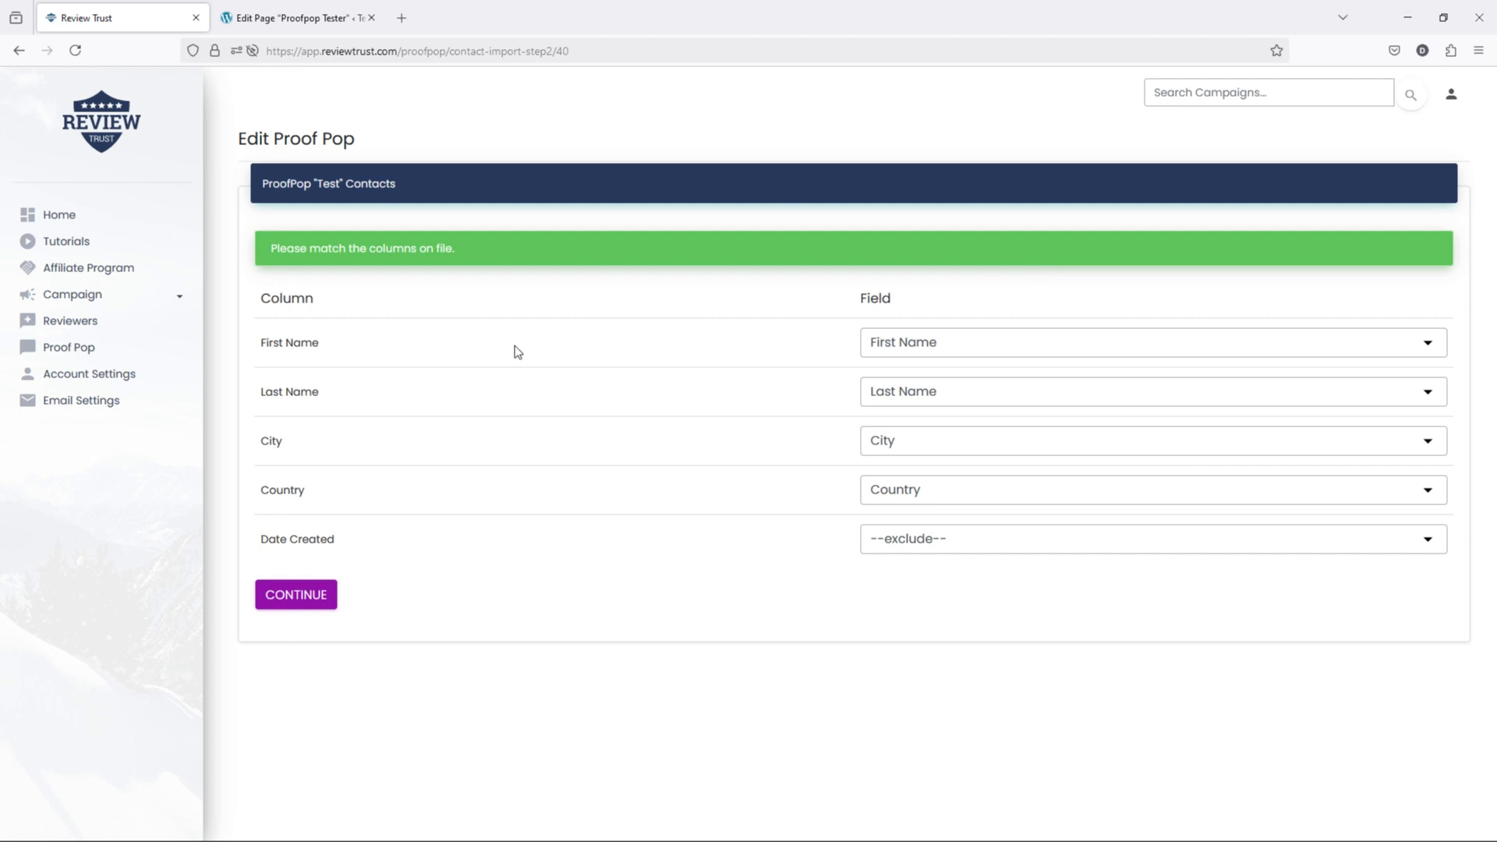
# - Match the columns to First Name, Last Name, City and Country, leave Date Created excluded, and complete the contact import
pyautogui.click(985, 343)
pyautogui.click(865, 393)
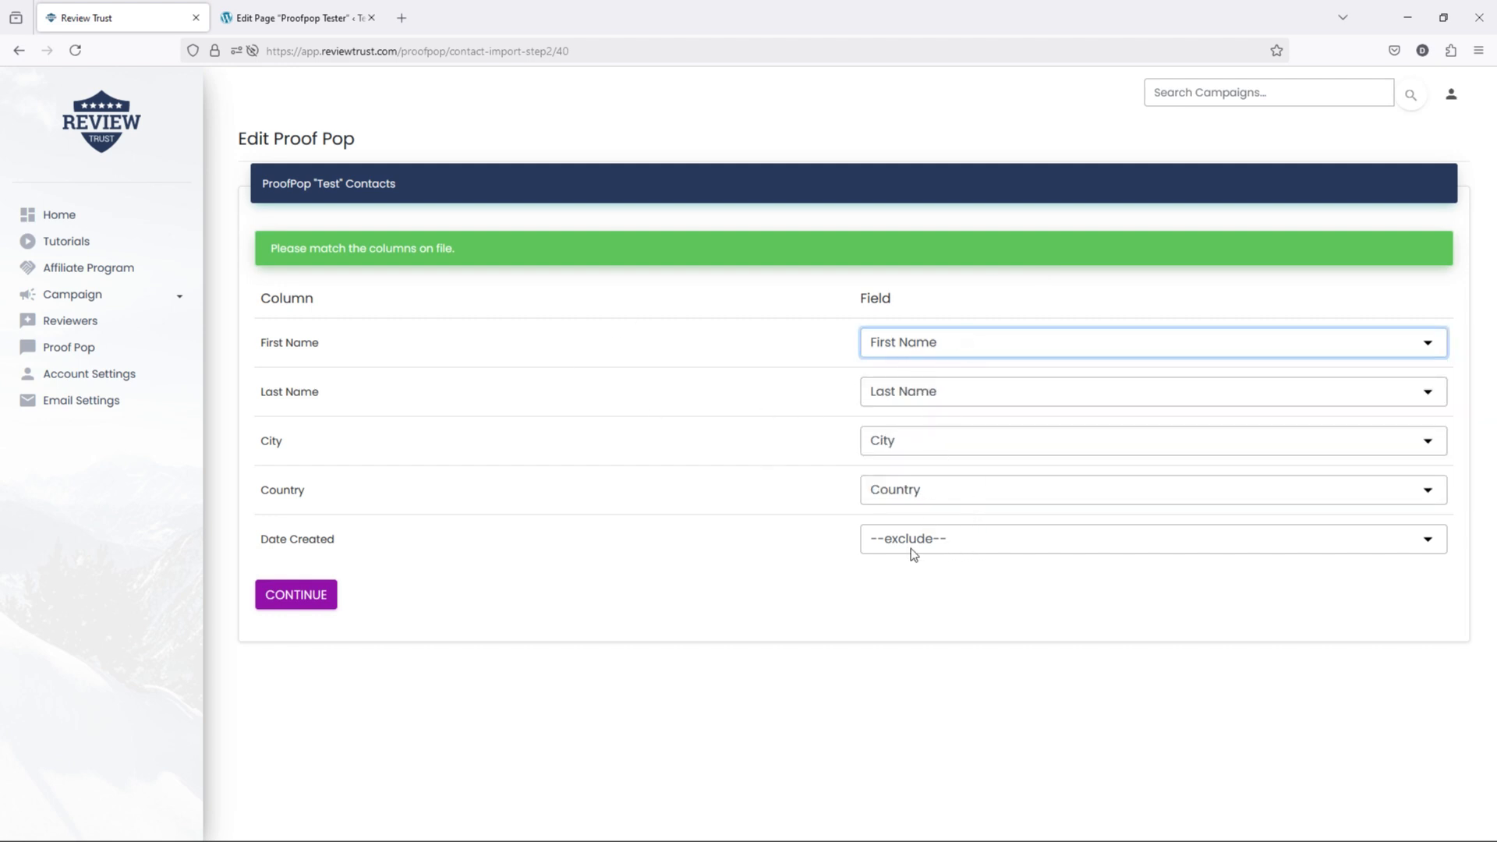
pyautogui.click(308, 602)
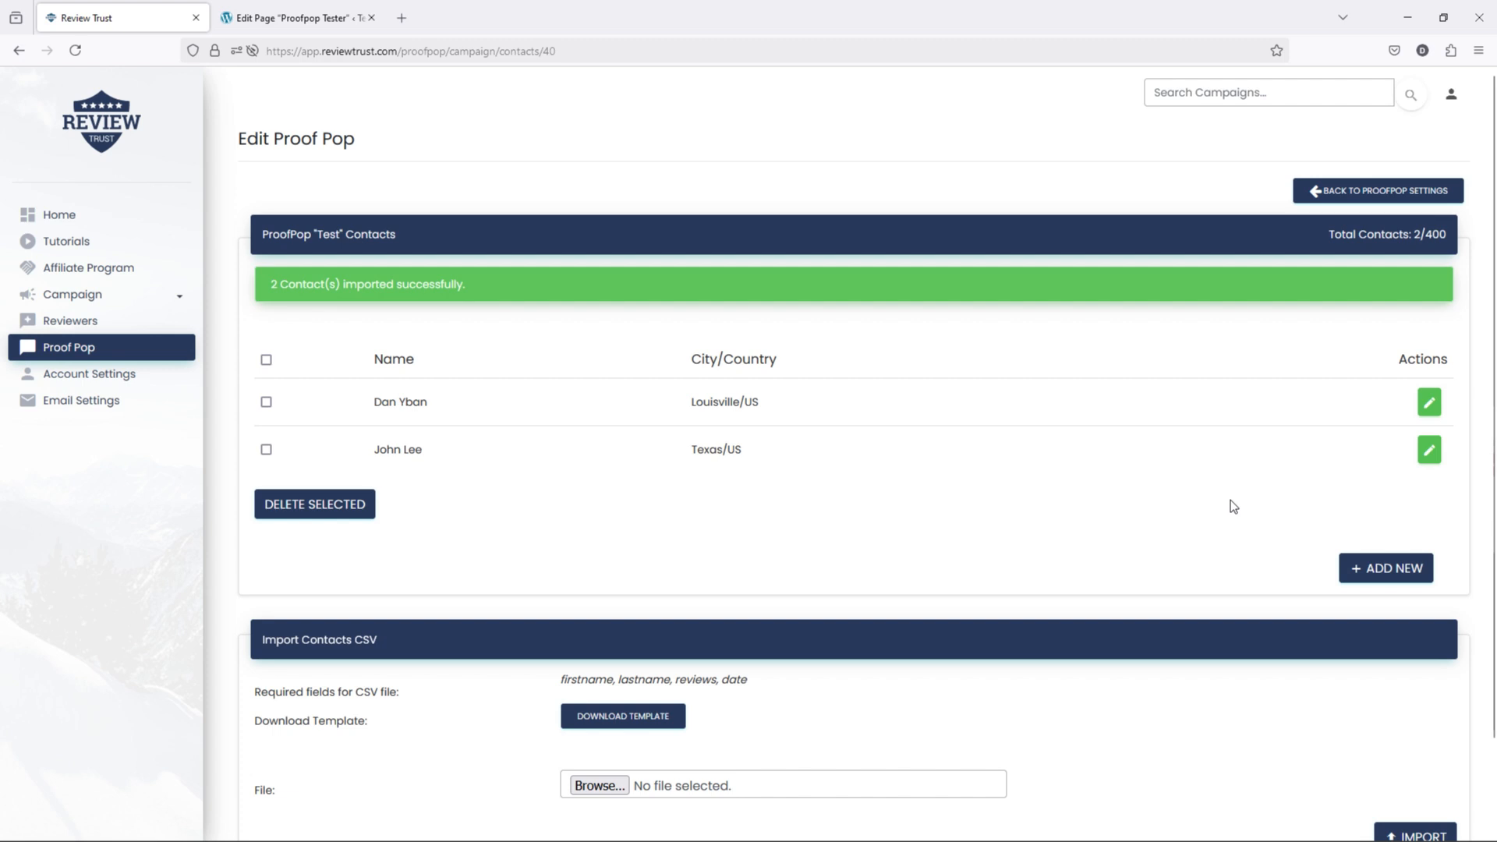
# - Return to the Proof Pop's settings from its contacts page and copy the full embed code
pyautogui.scroll(-2, 1231, 500)
pyautogui.scroll(2, 1231, 507)
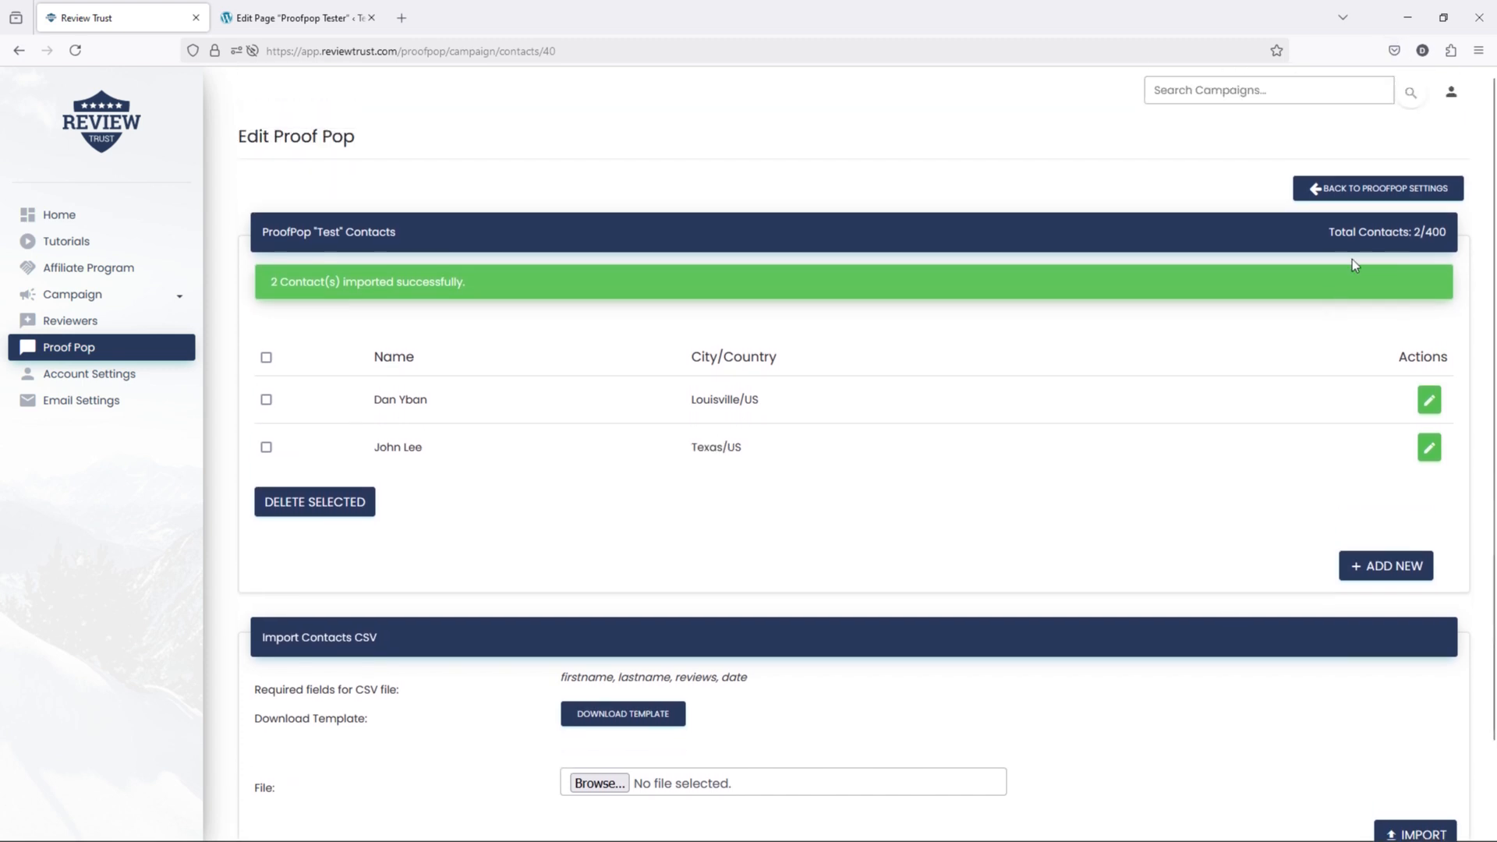
pyautogui.click(1413, 201)
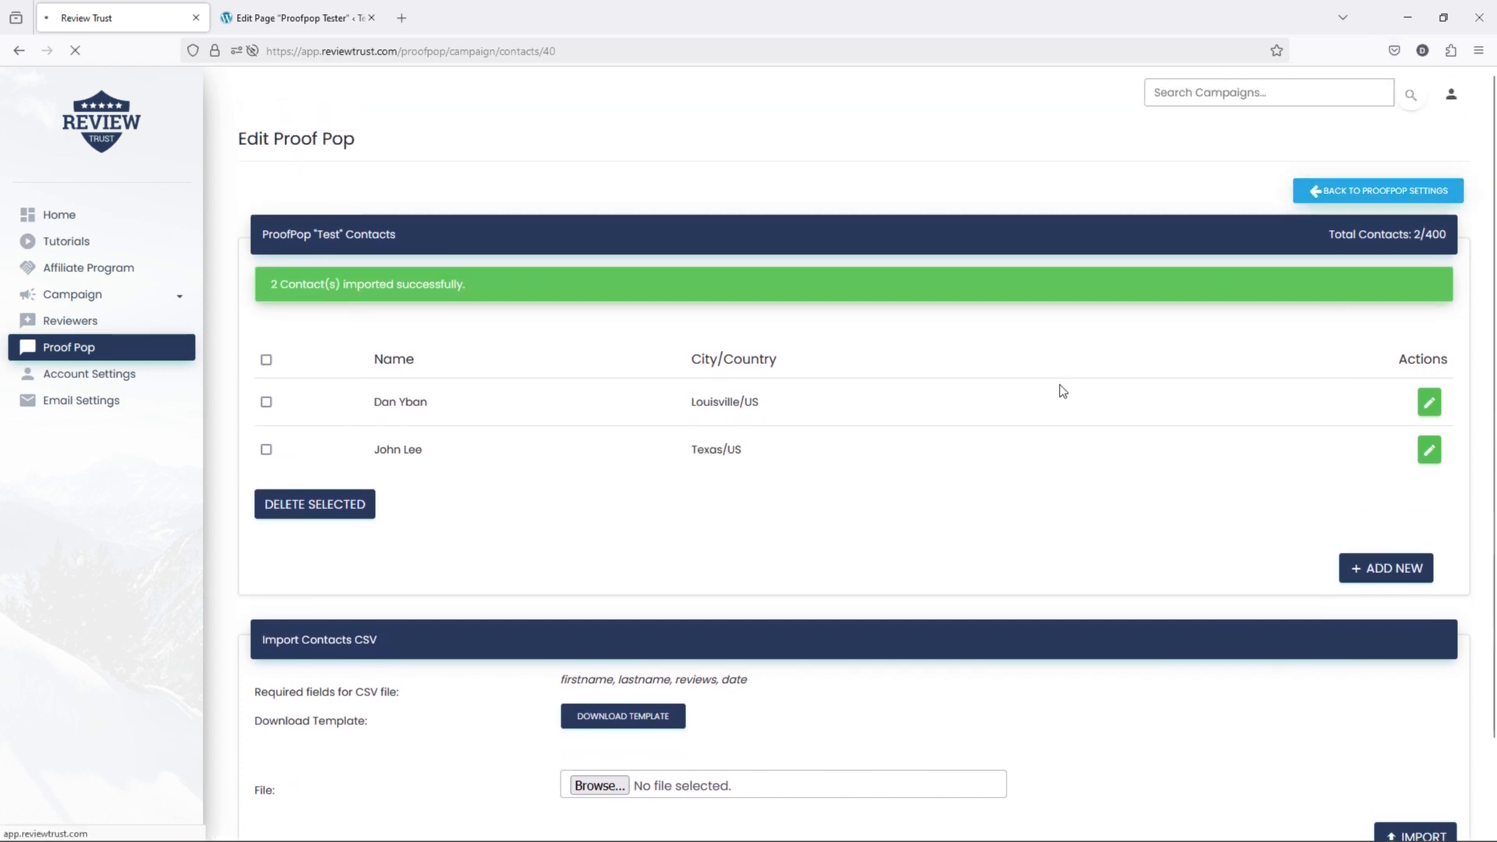
pyautogui.scroll(-1, 1059, 385)
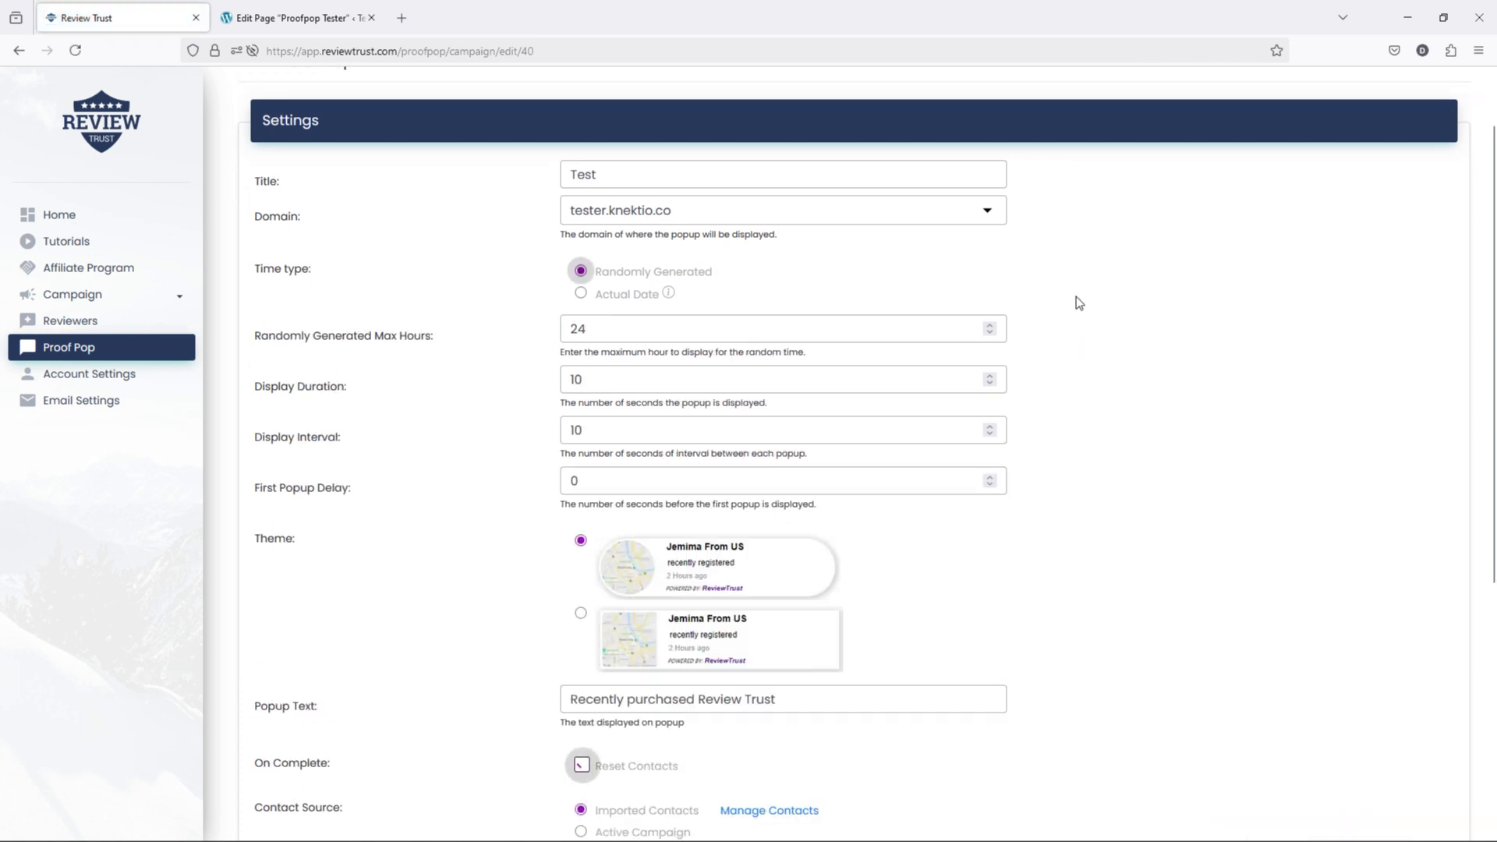
pyautogui.scroll(-5, 1026, 237)
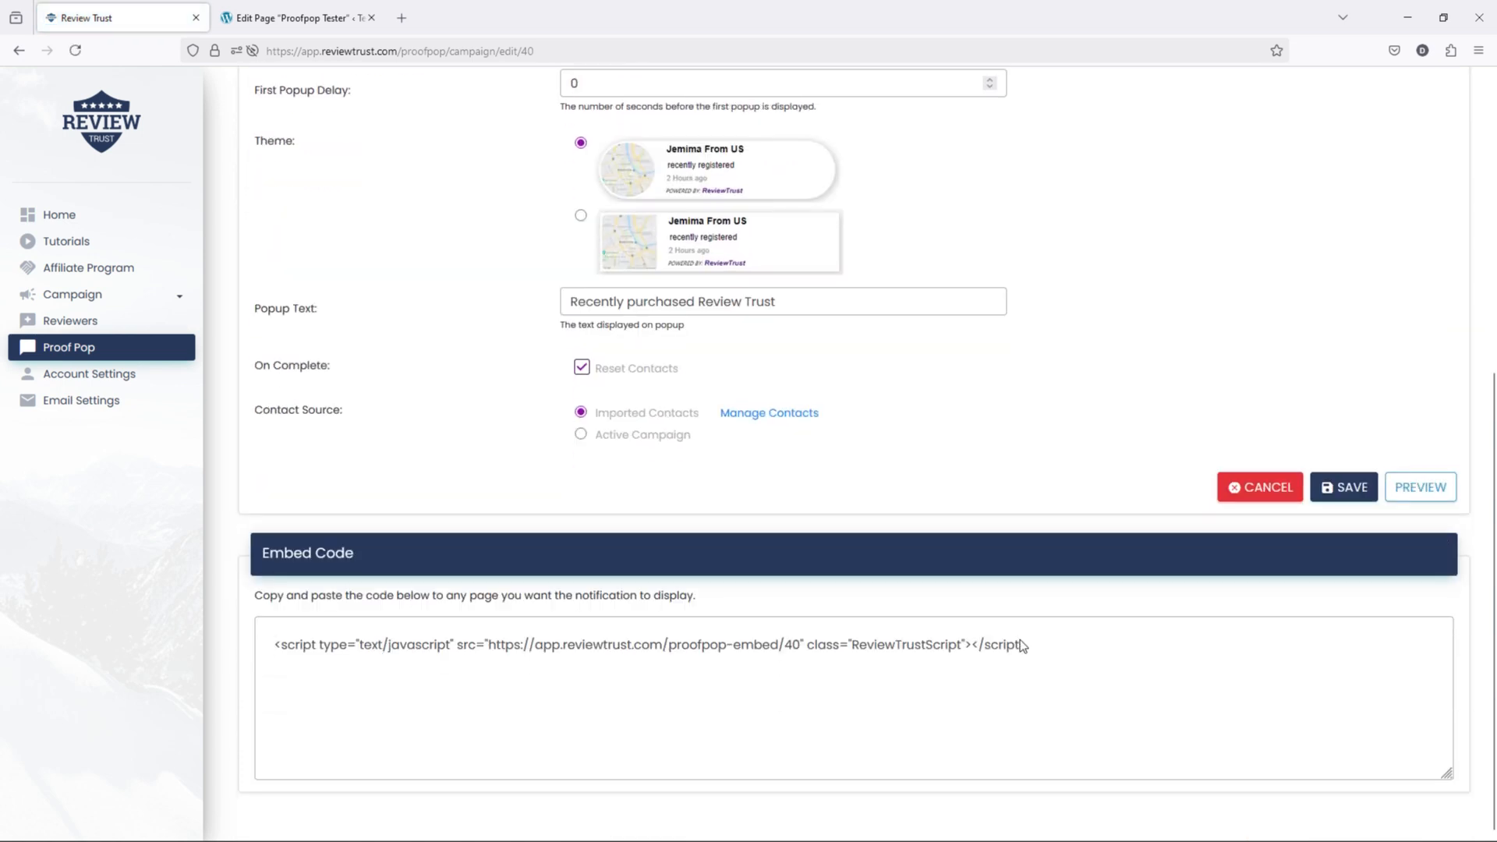
pyautogui.click(1047, 659)
pyautogui.rightClick(943, 656)
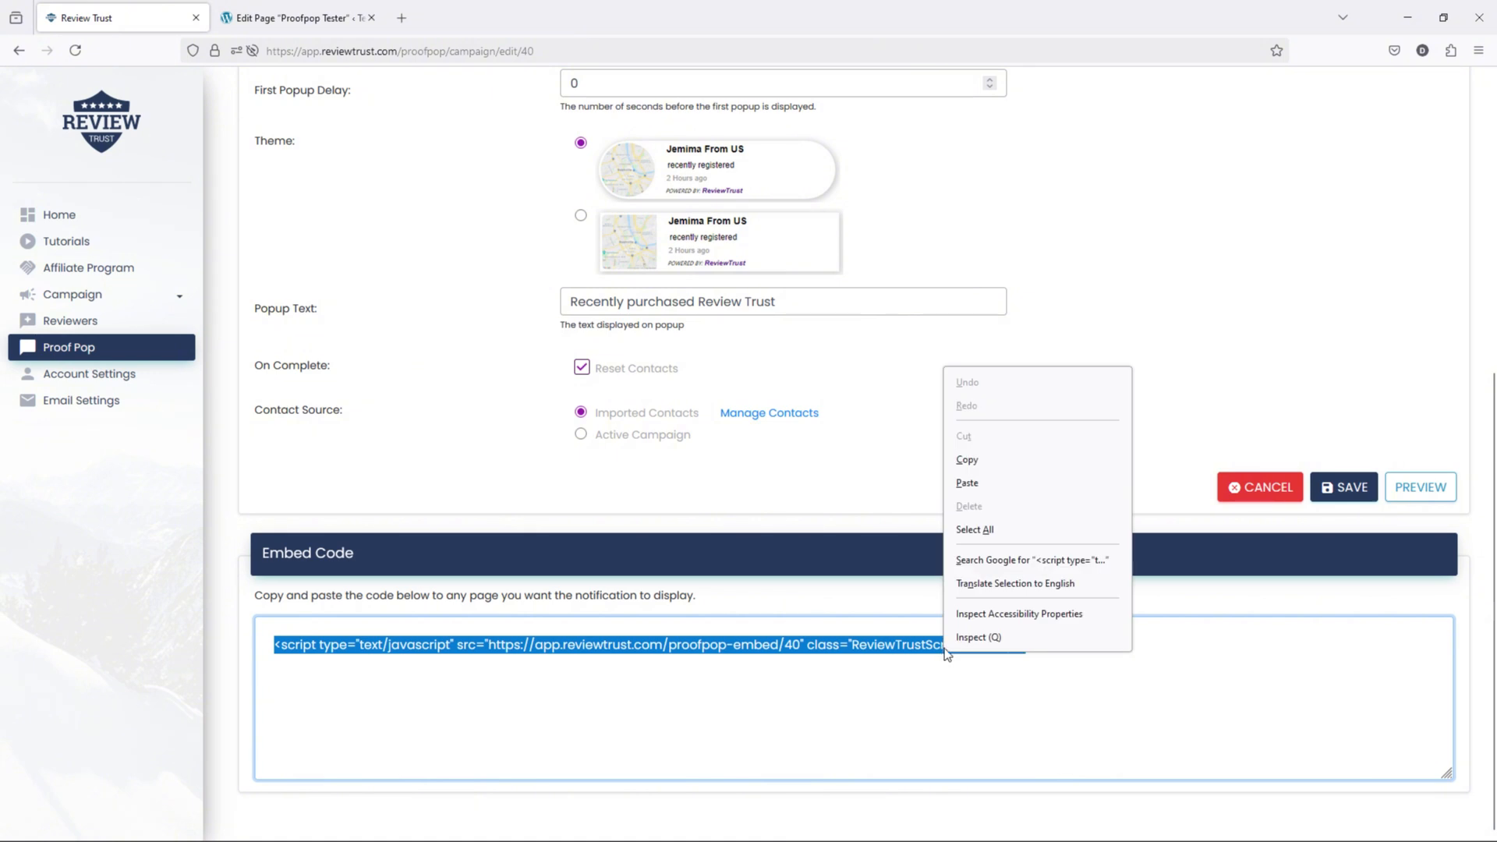
pyautogui.click(1009, 460)
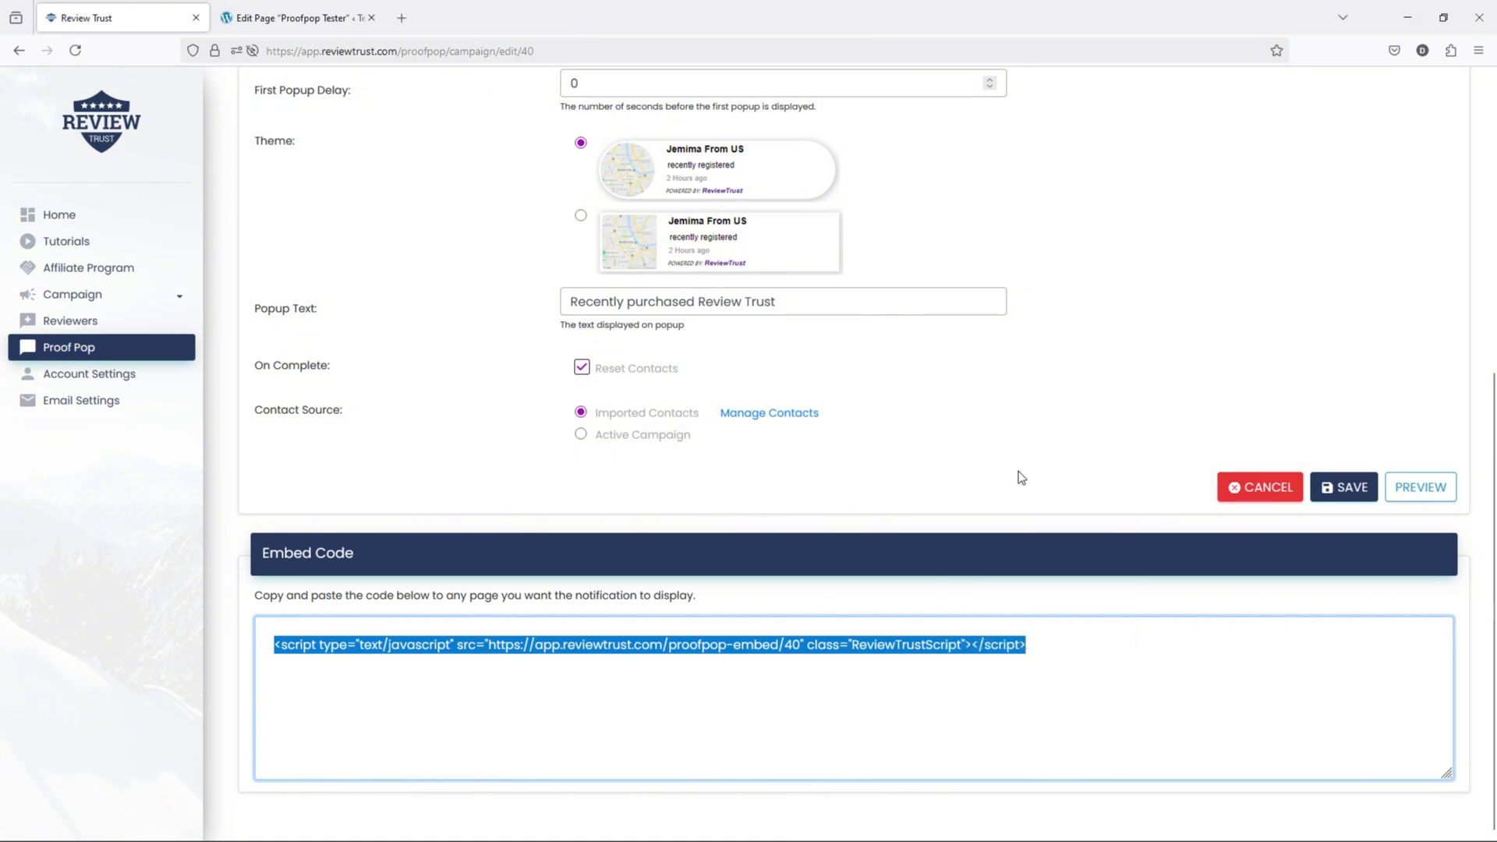
# - Switch to WordPress and replace the Proofpop Tester page's existing script with the copied embed code
pyautogui.click(273, 20)
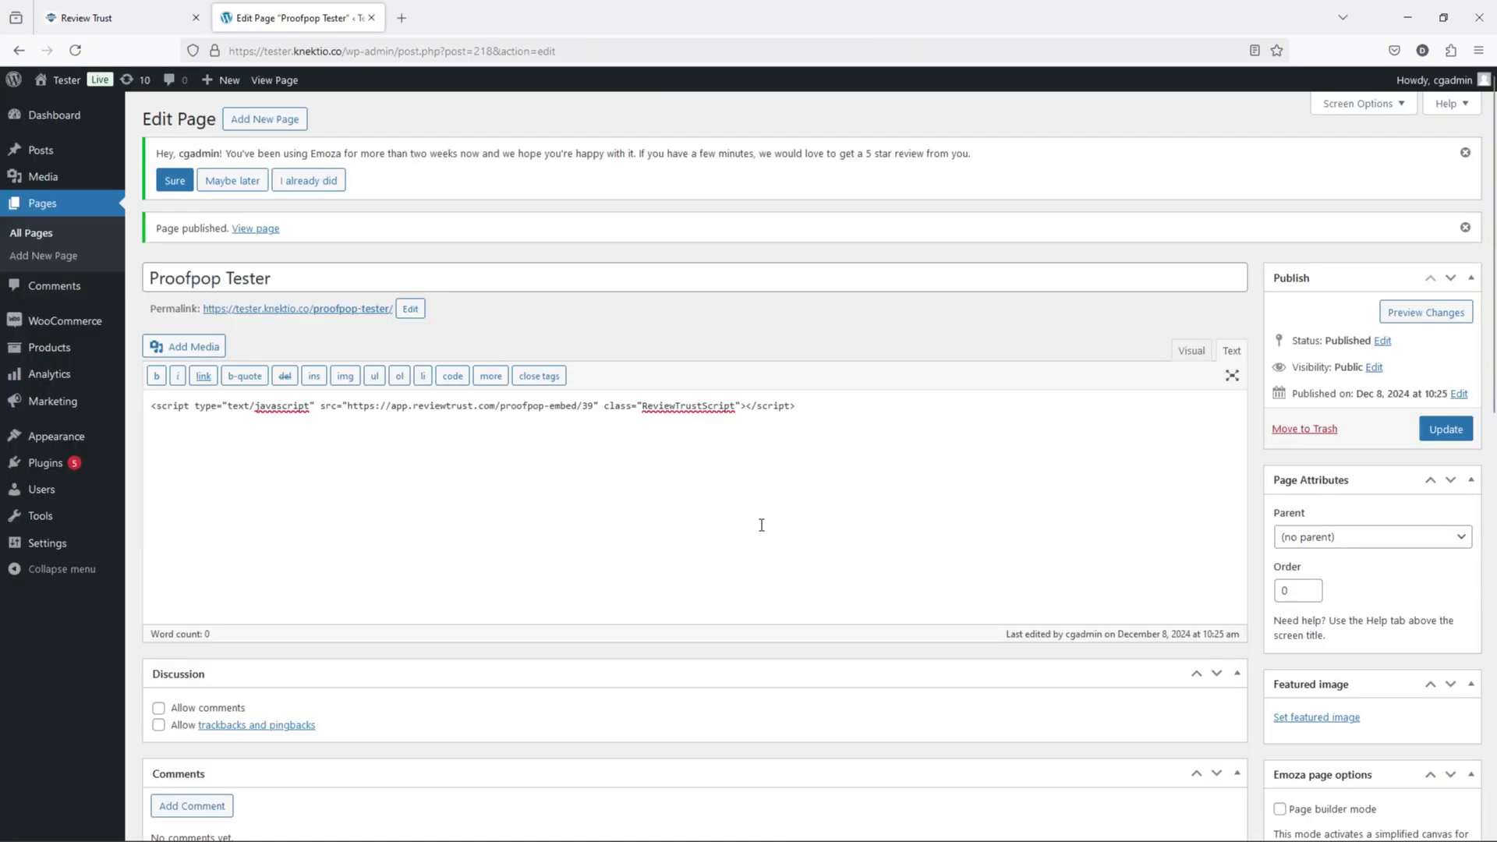
pyautogui.hotkey('ctrl', 'a')
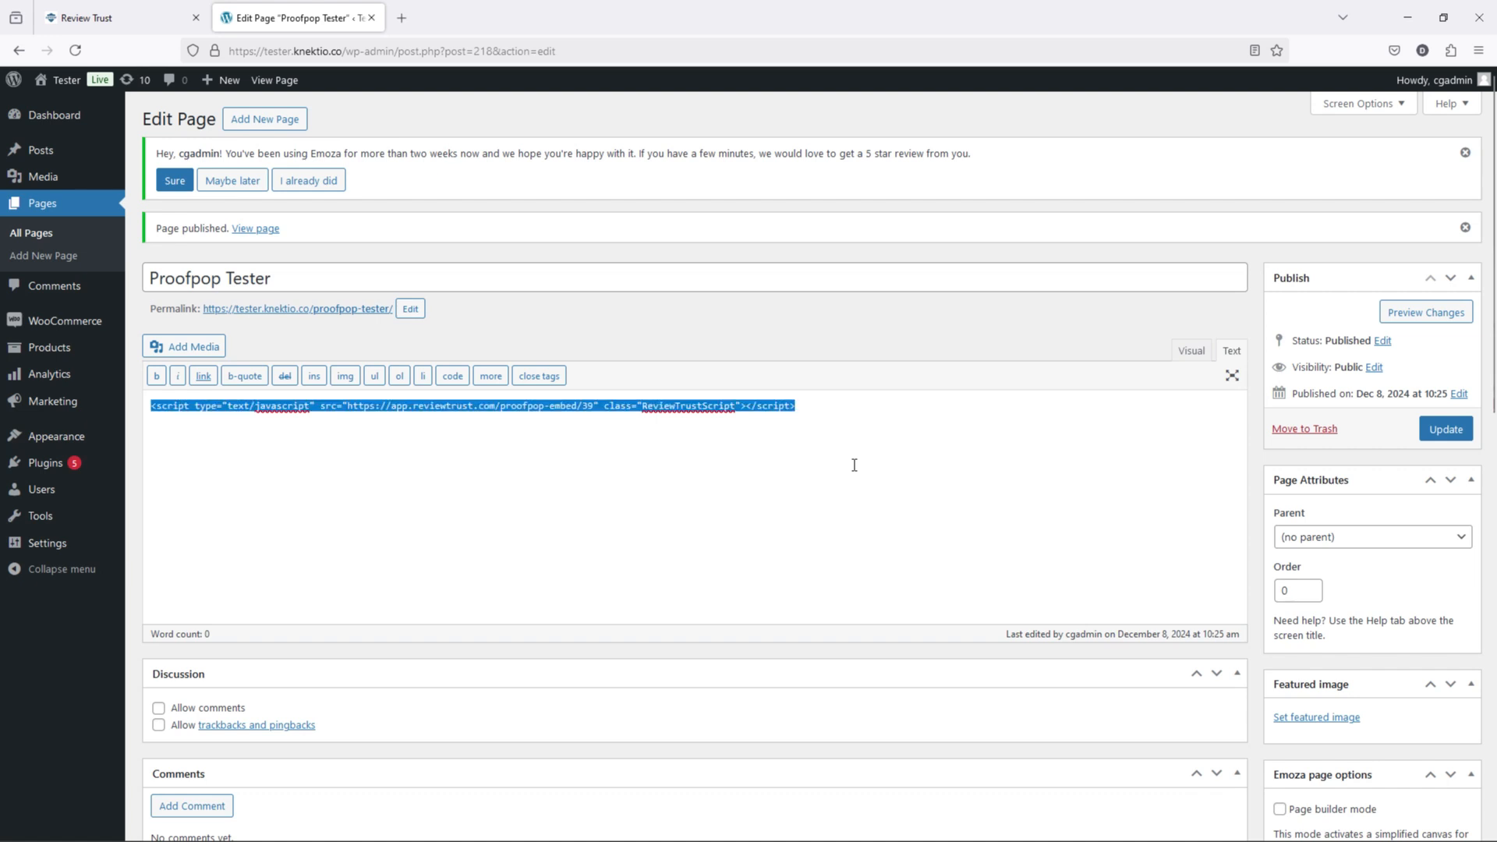
pyautogui.press('BackSpace')
pyautogui.rightClick(581, 448)
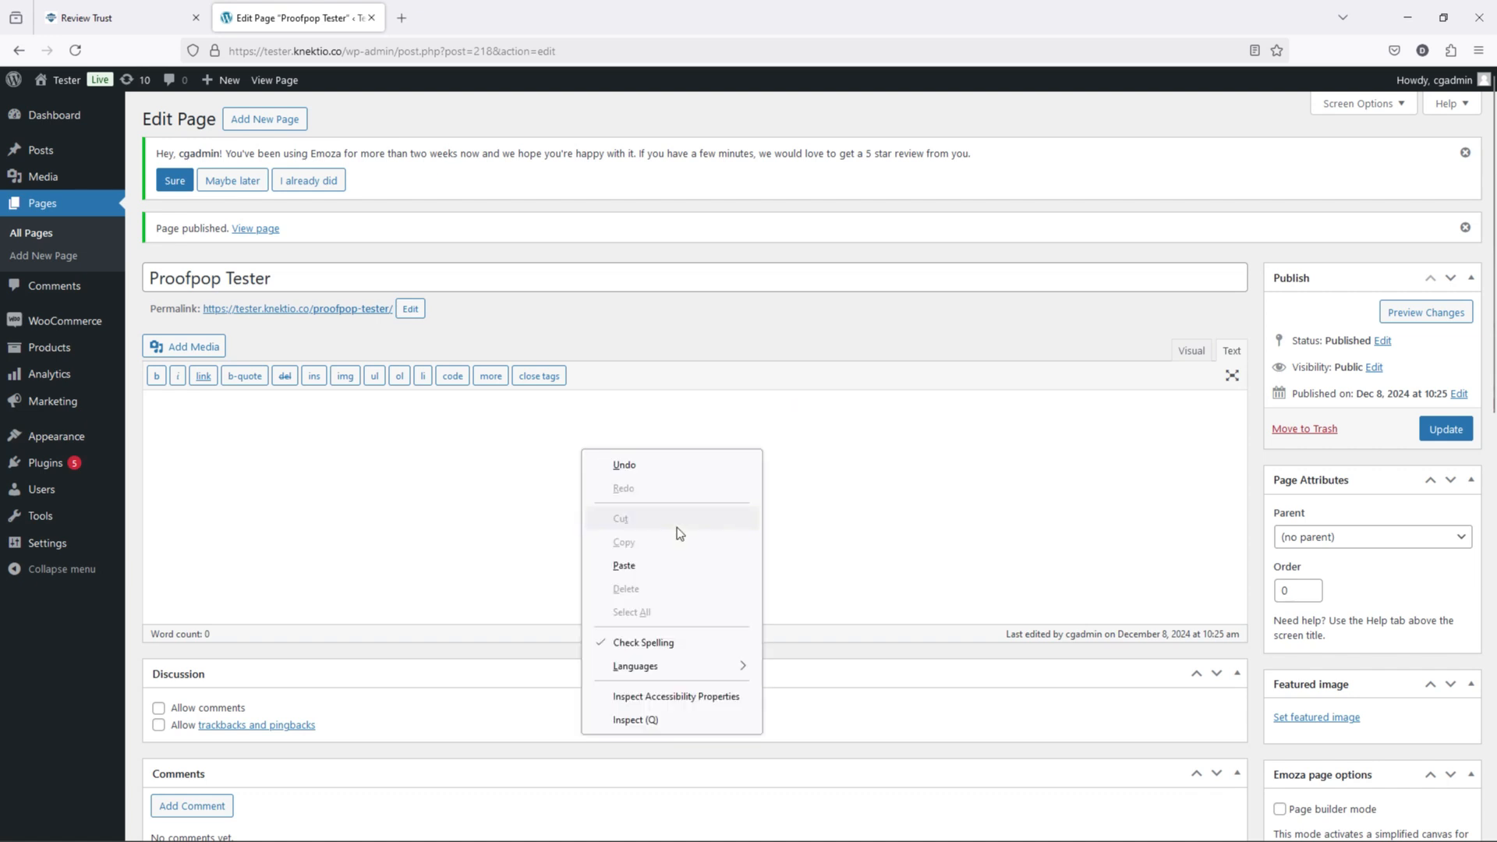
pyautogui.click(700, 569)
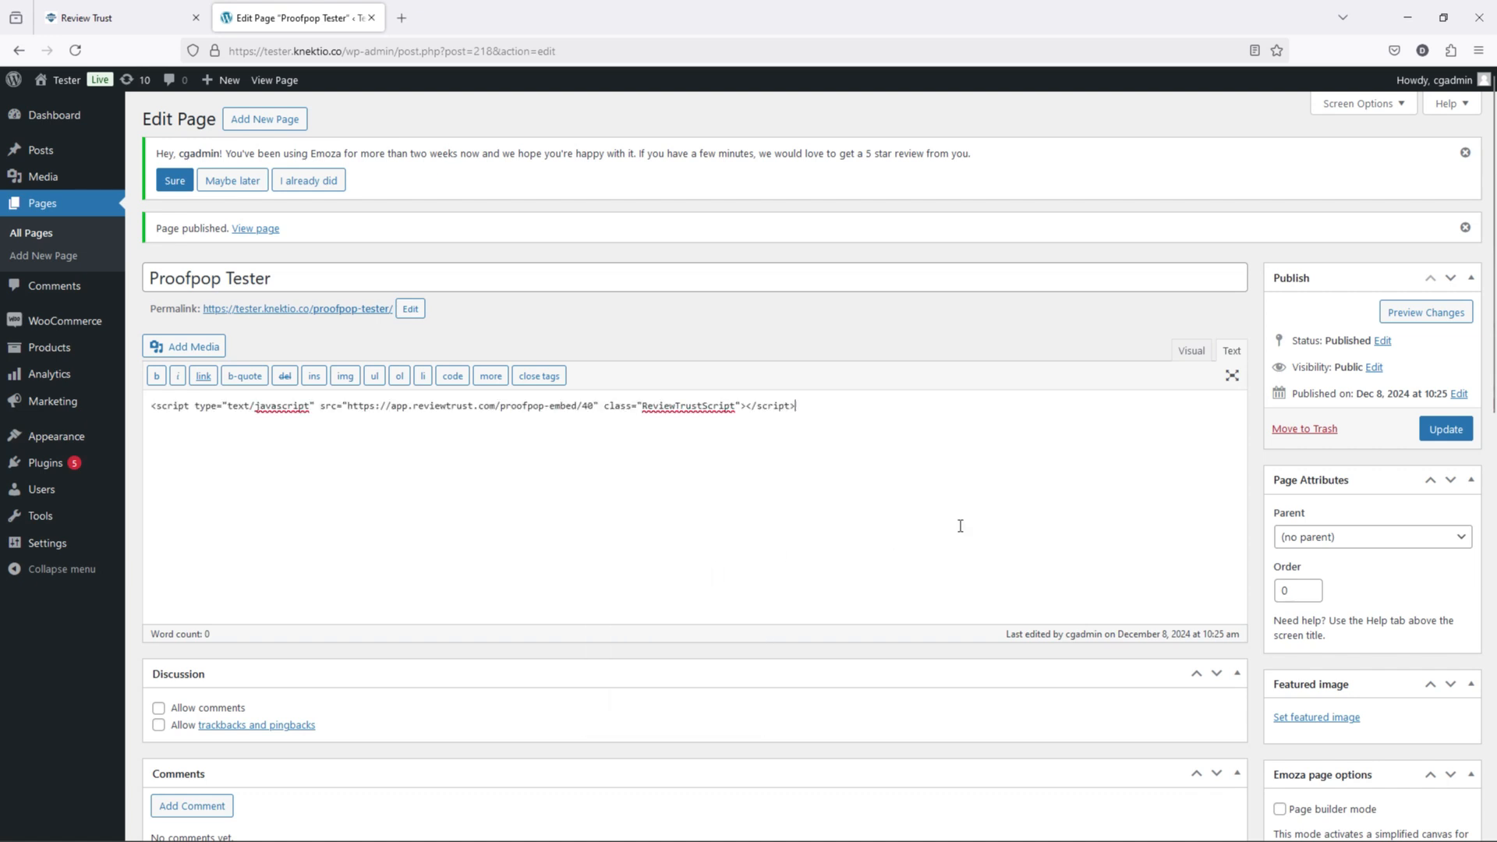
# - Update the Proofpop Tester page and open its permalink in a new private window
pyautogui.click(1446, 429)
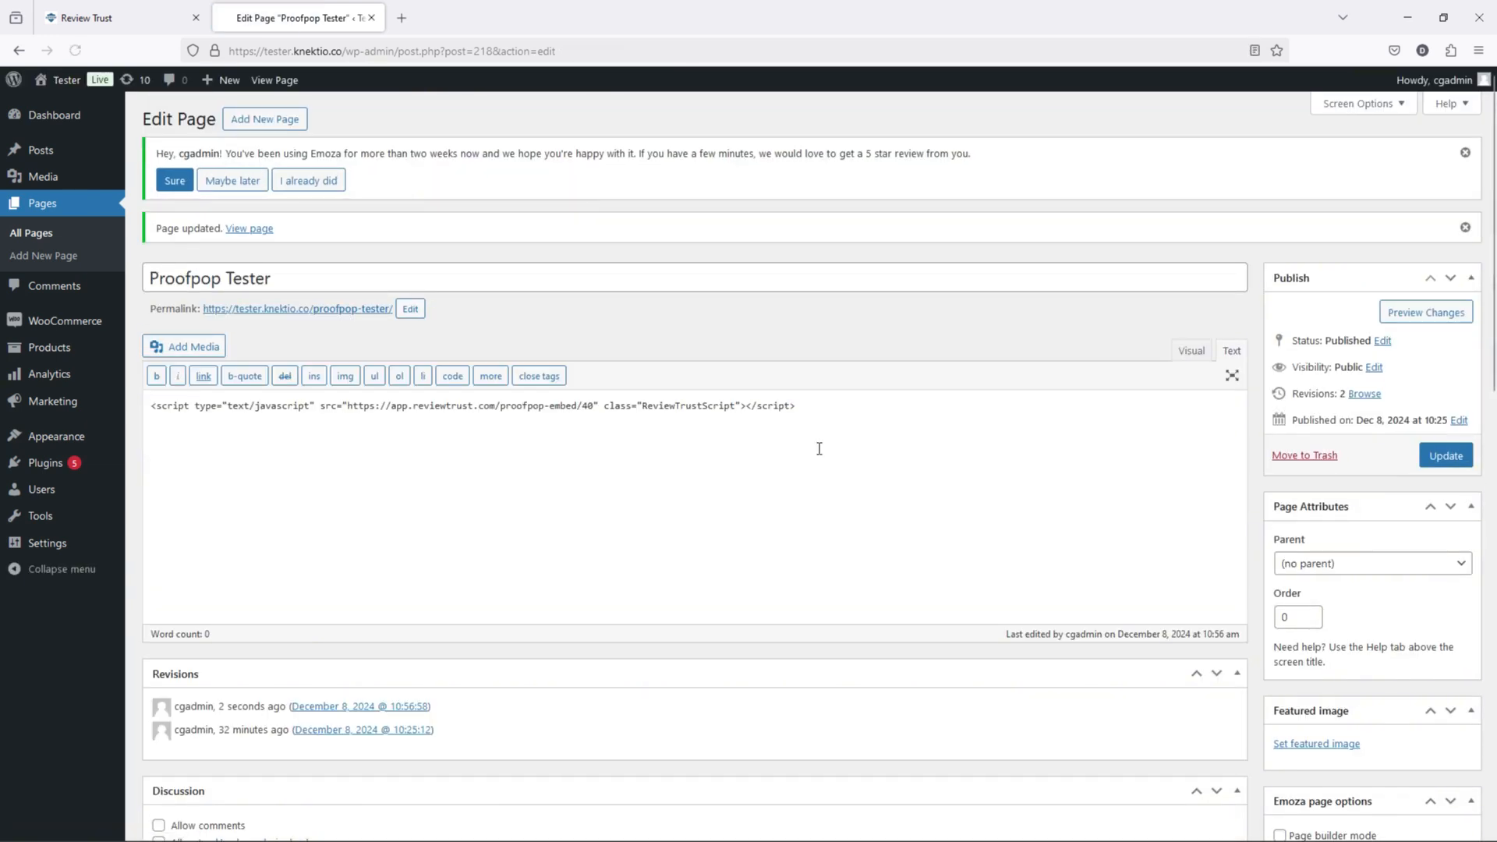
pyautogui.rightClick(337, 308)
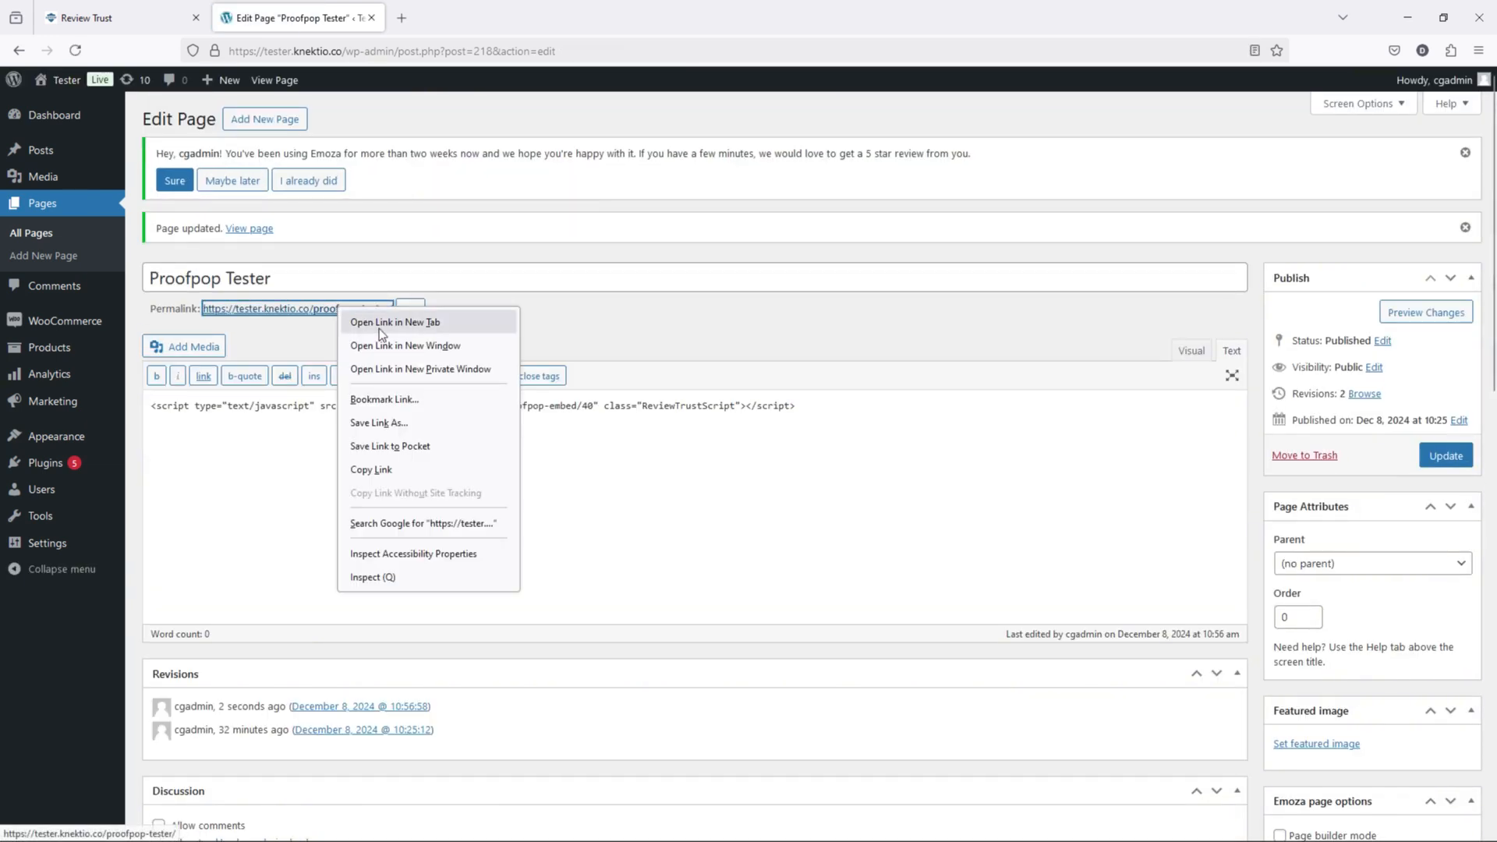
pyautogui.click(393, 370)
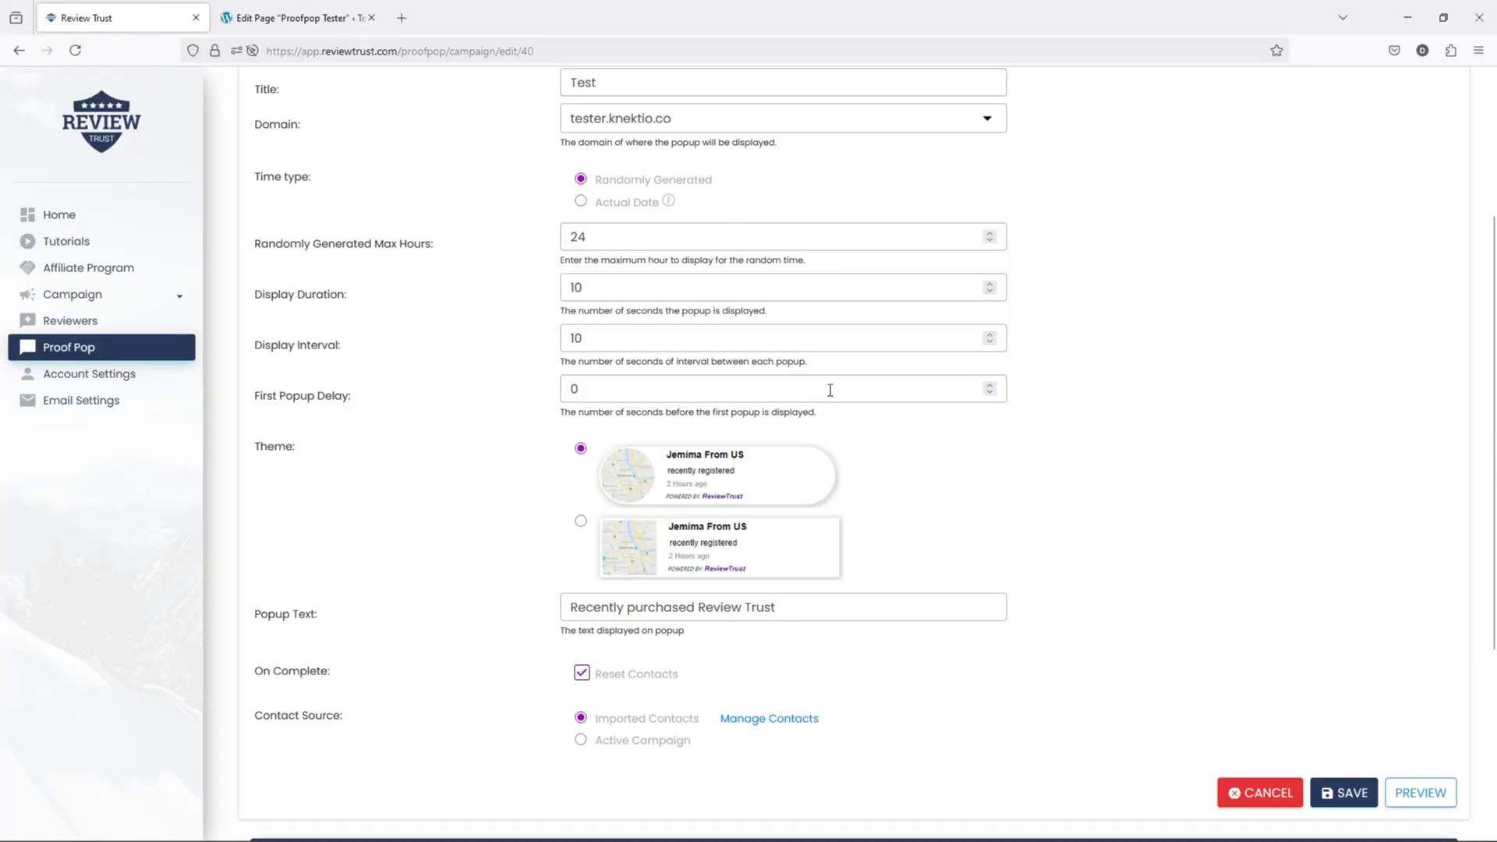
# - Change the Proof Pop's contact source to Active Campaign and save the settings
pyautogui.scroll(-3, 831, 403)
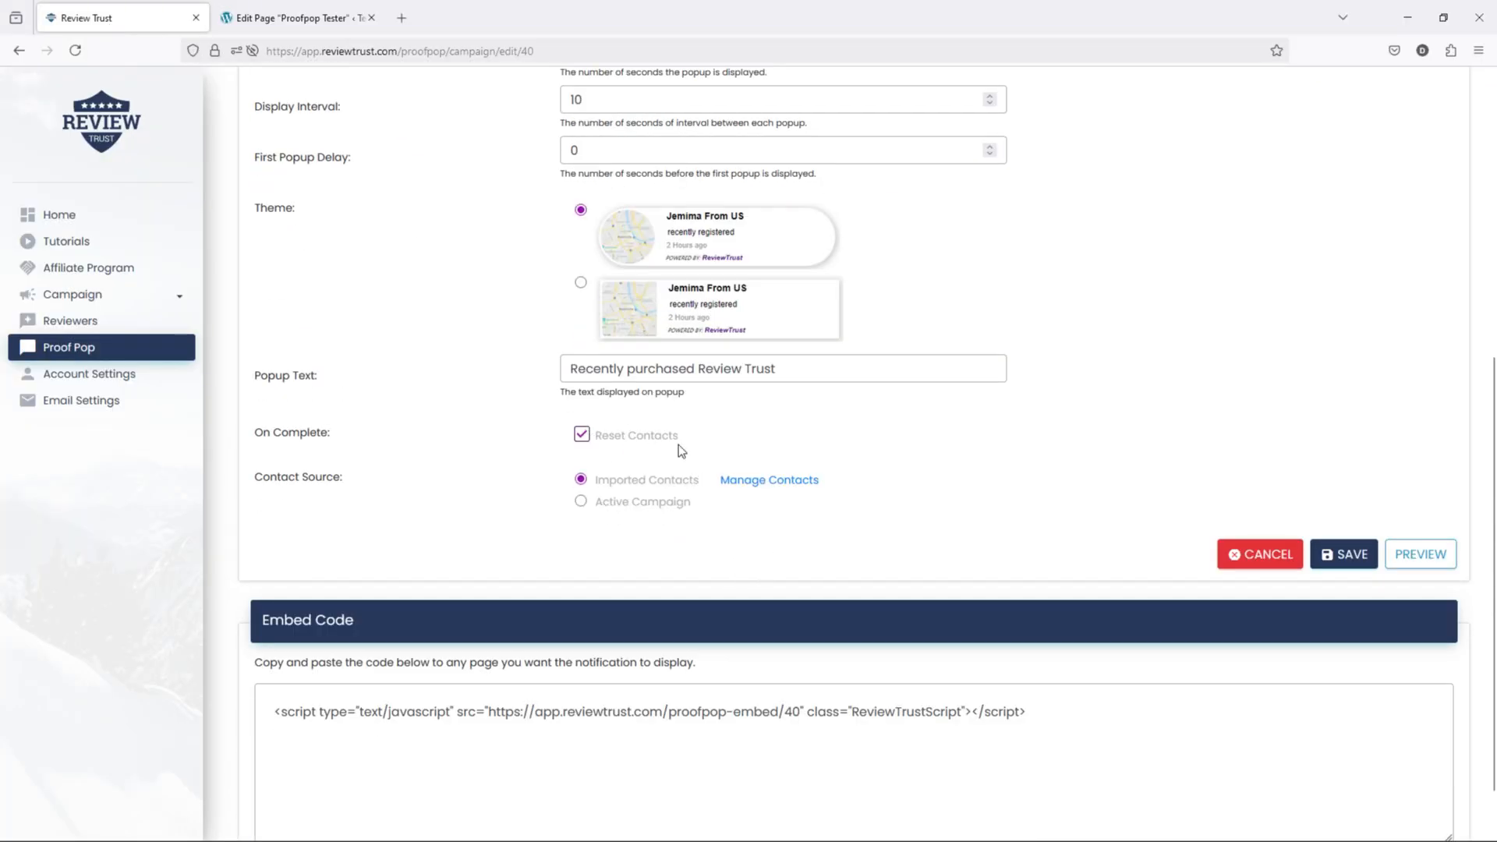
pyautogui.scroll(2, 1092, 460)
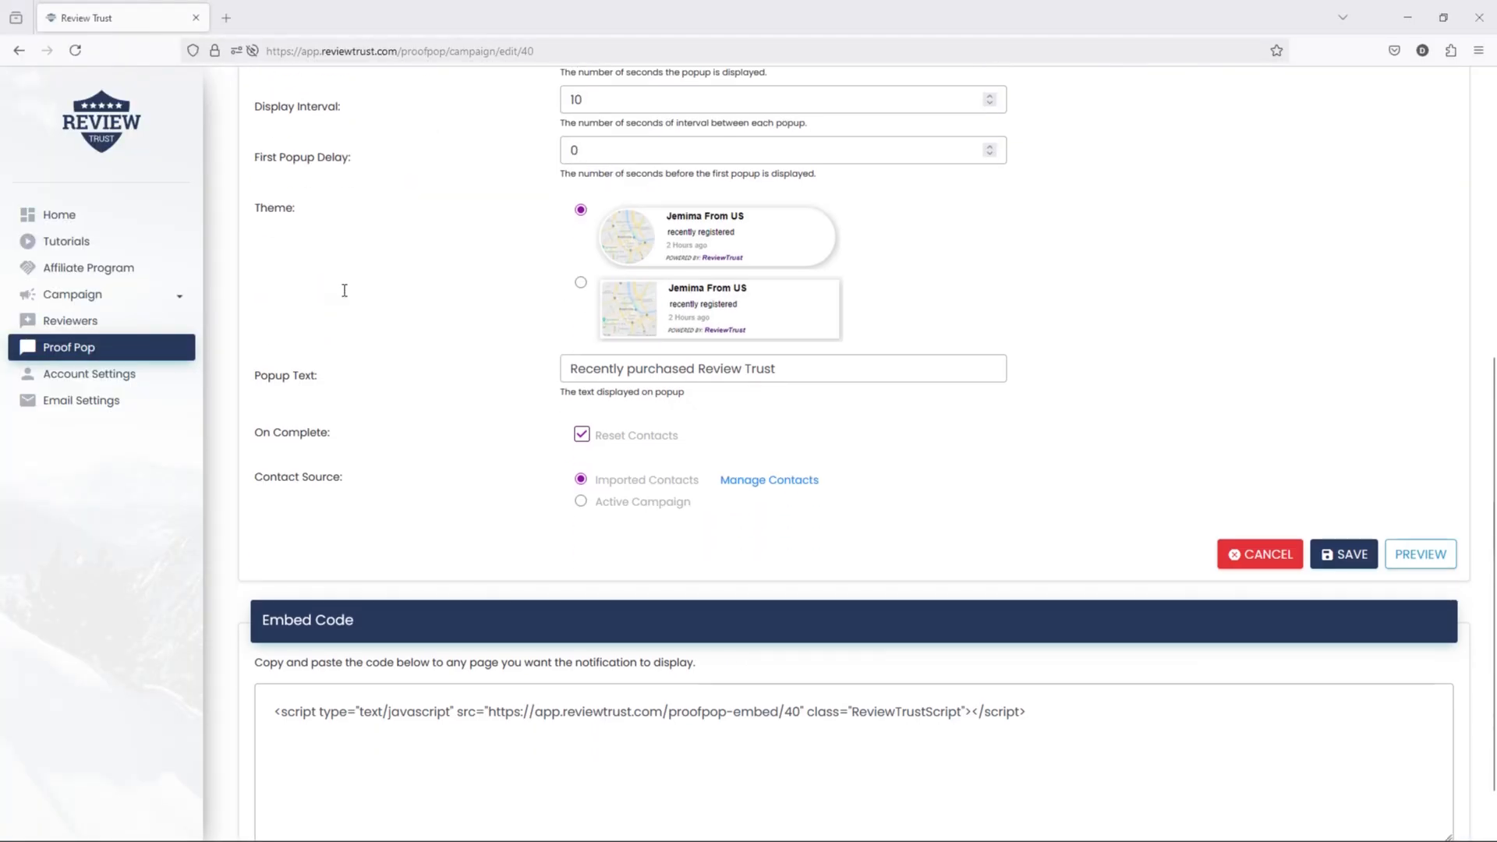
pyautogui.scroll(-2, 337, 280)
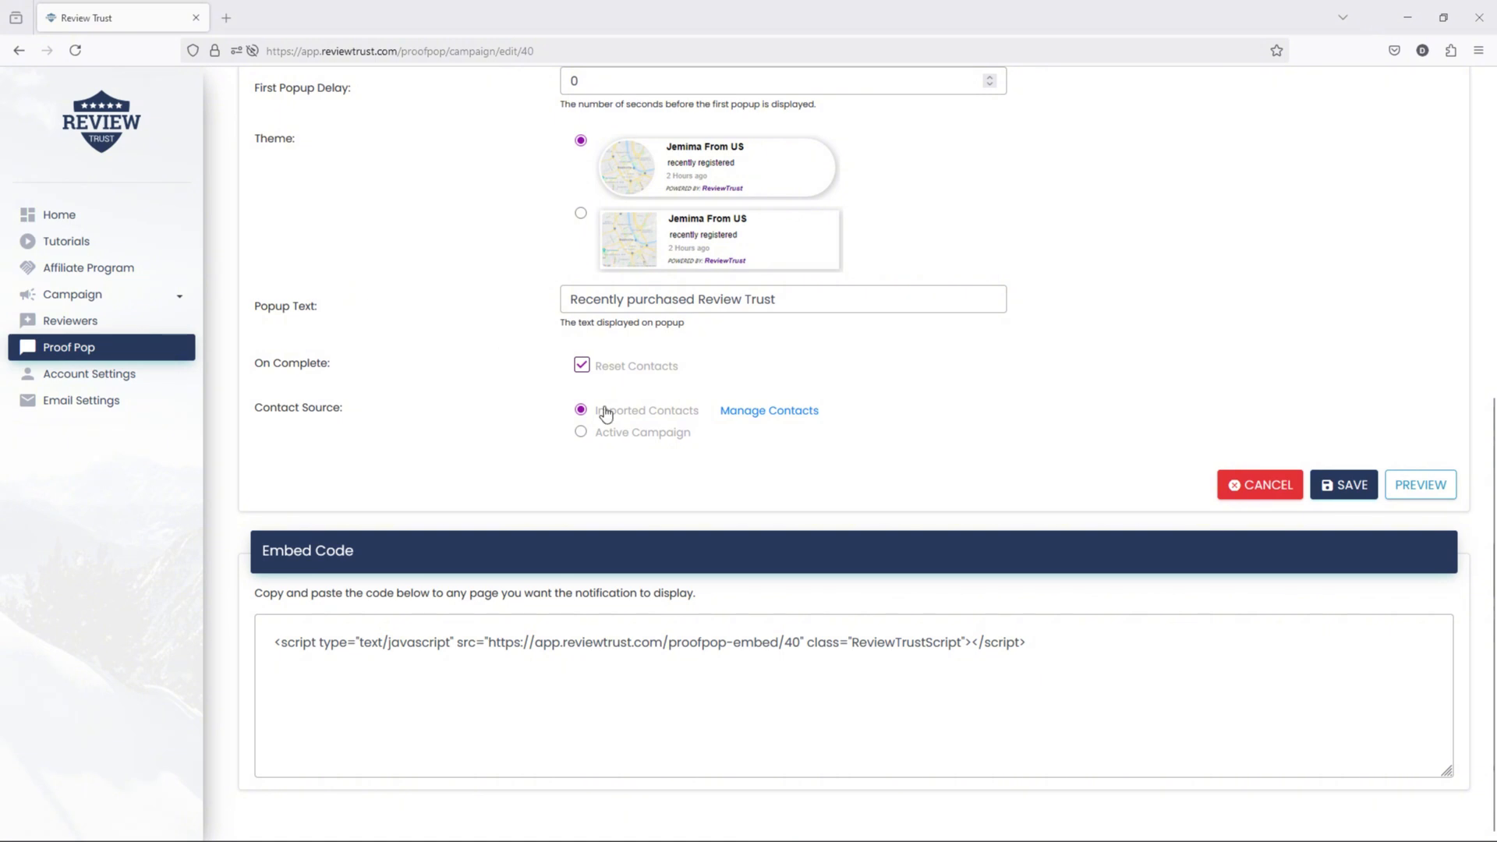
pyautogui.click(581, 433)
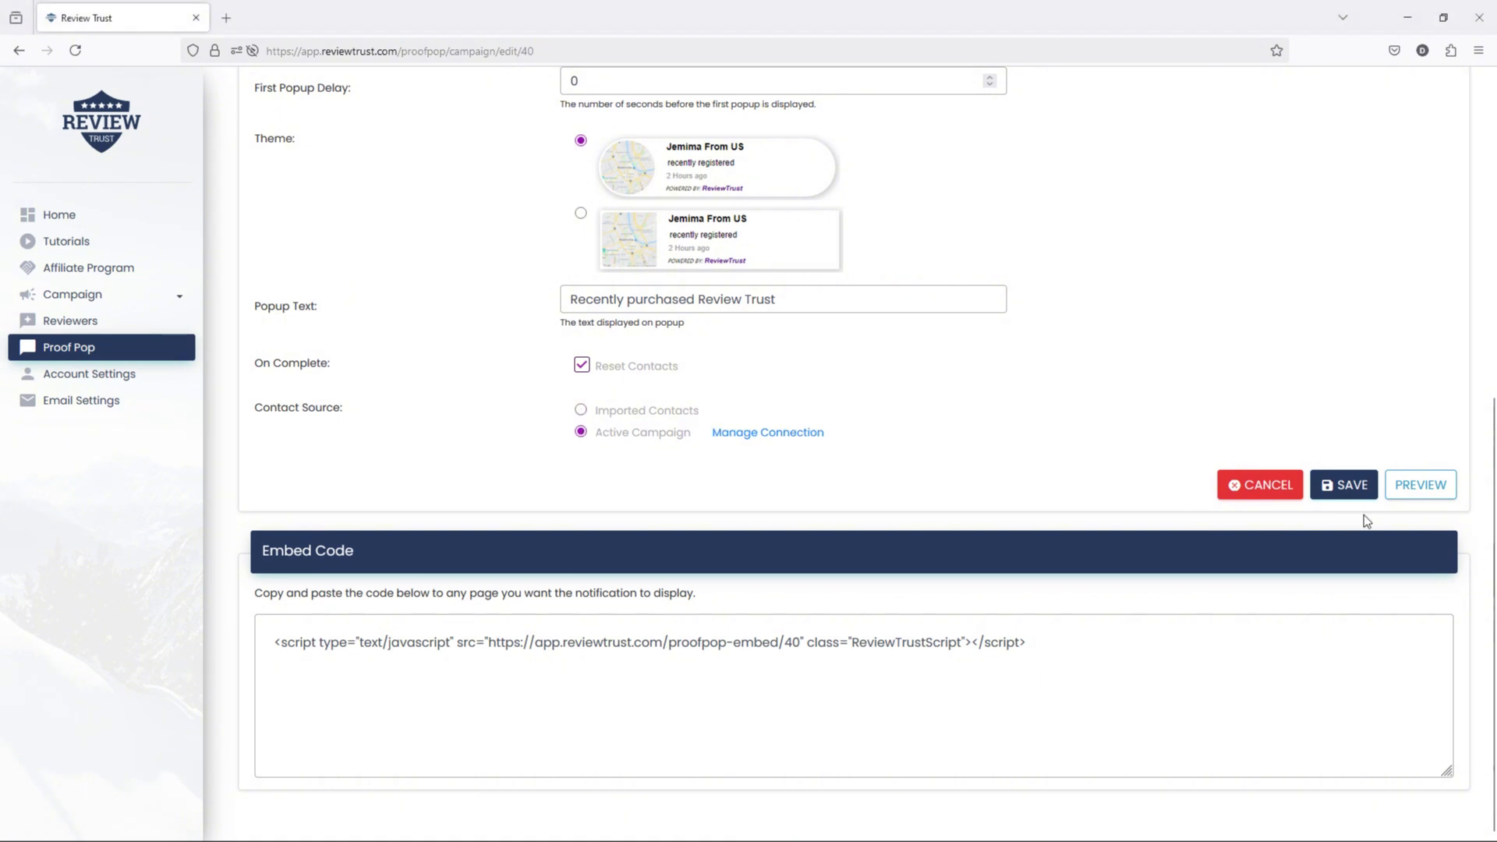
pyautogui.click(1360, 488)
pyautogui.click(1361, 489)
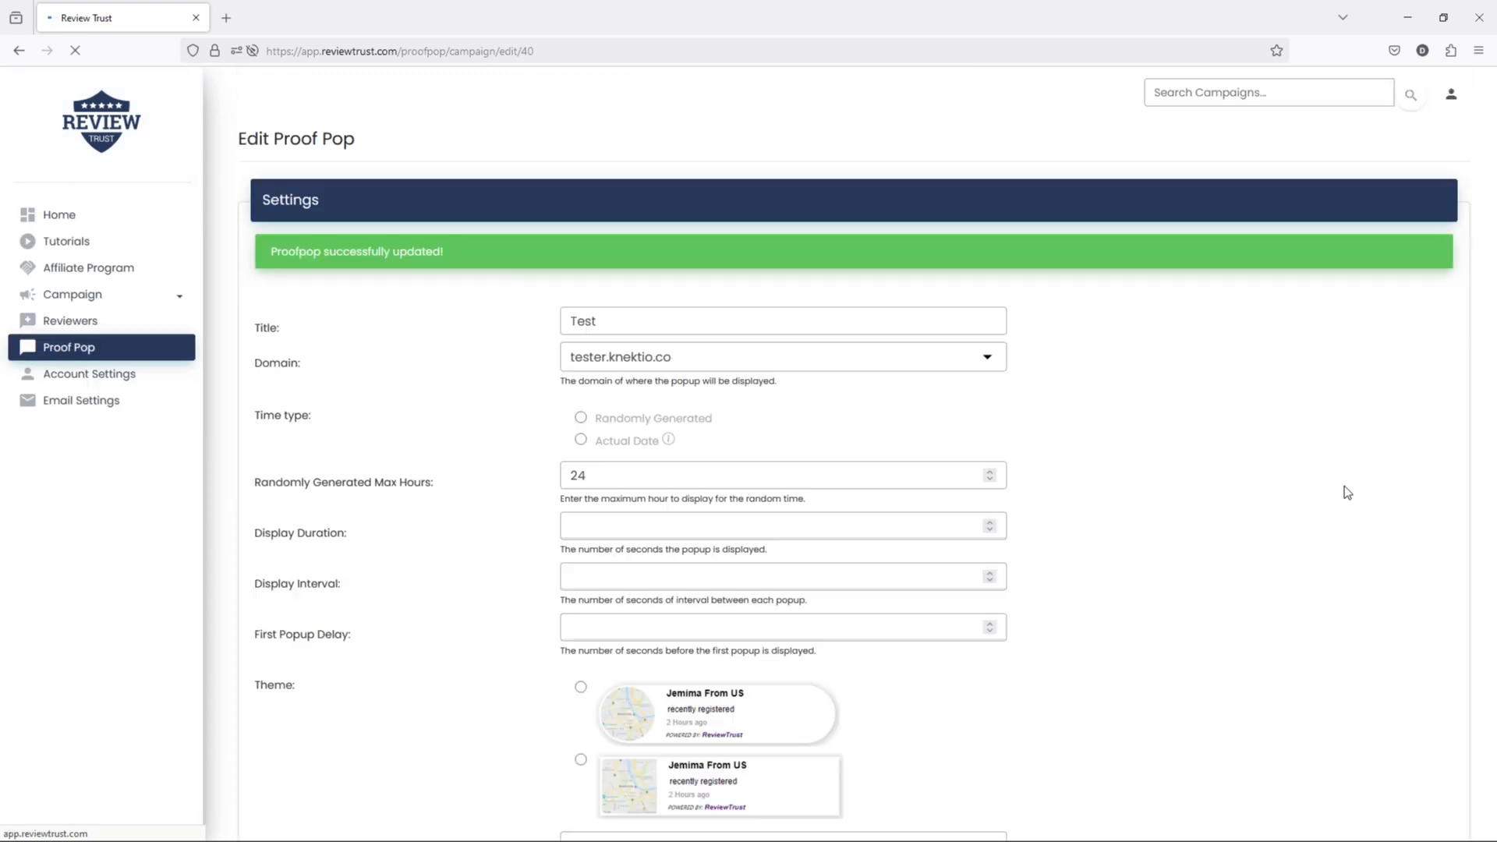
# - Open the Active Campaign connection page and examine the API URL, API key and Exclude List fields without entering anything
pyautogui.scroll(-6, 496, 226)
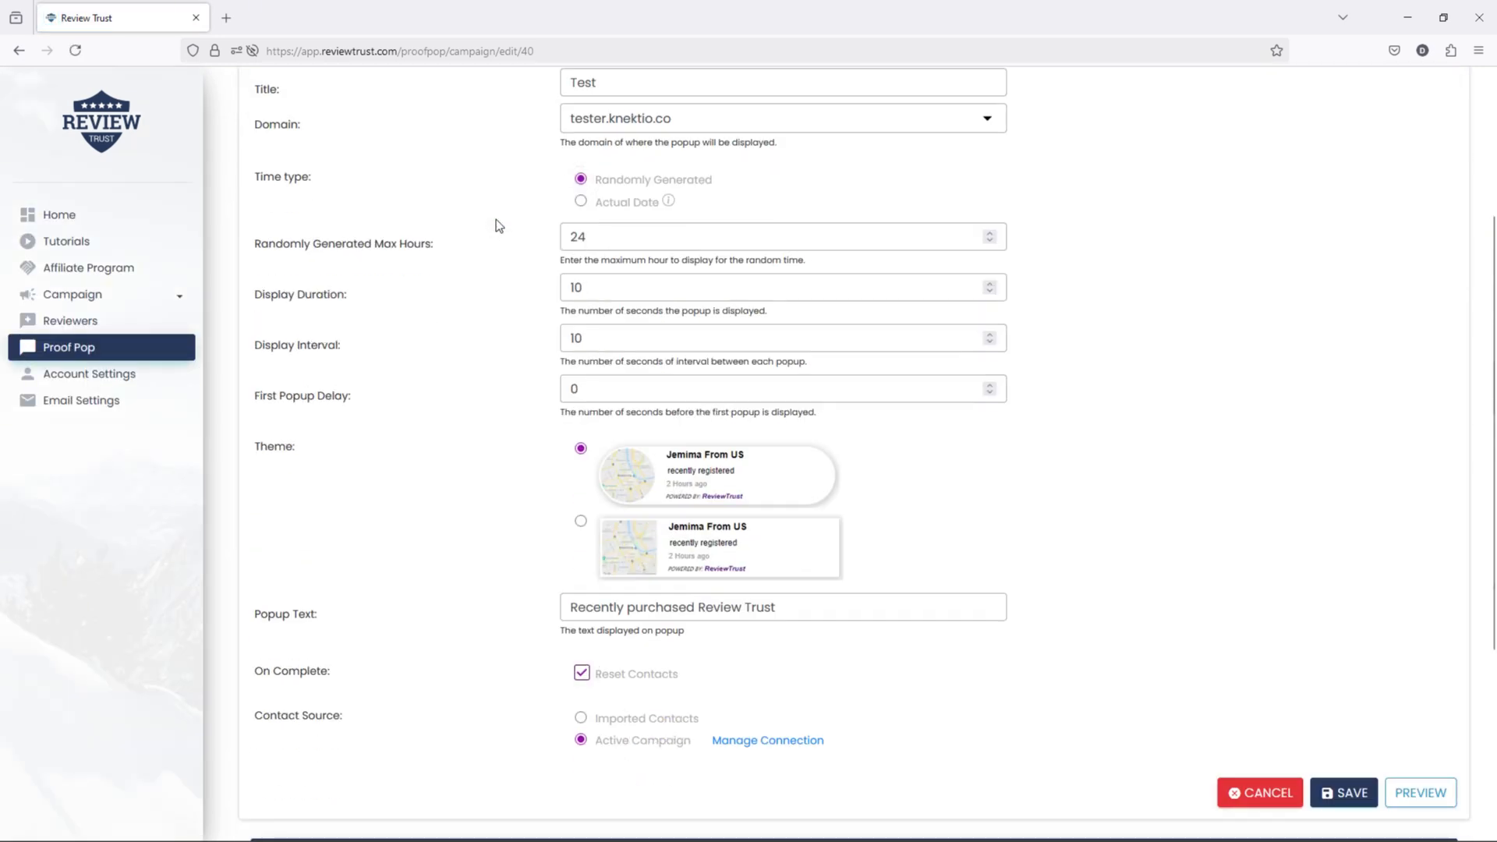
pyautogui.click(797, 503)
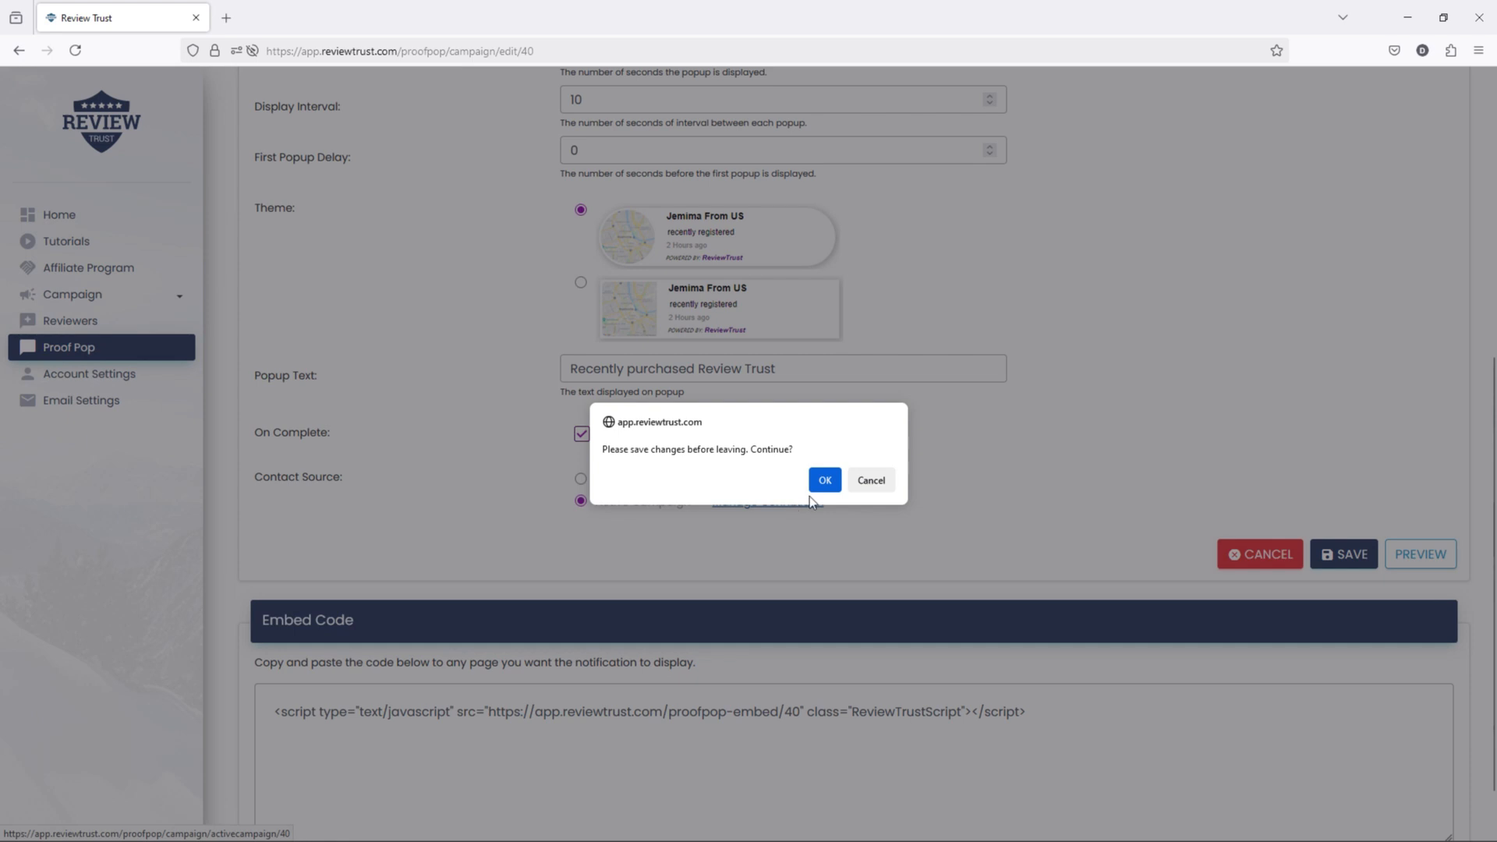
pyautogui.click(822, 479)
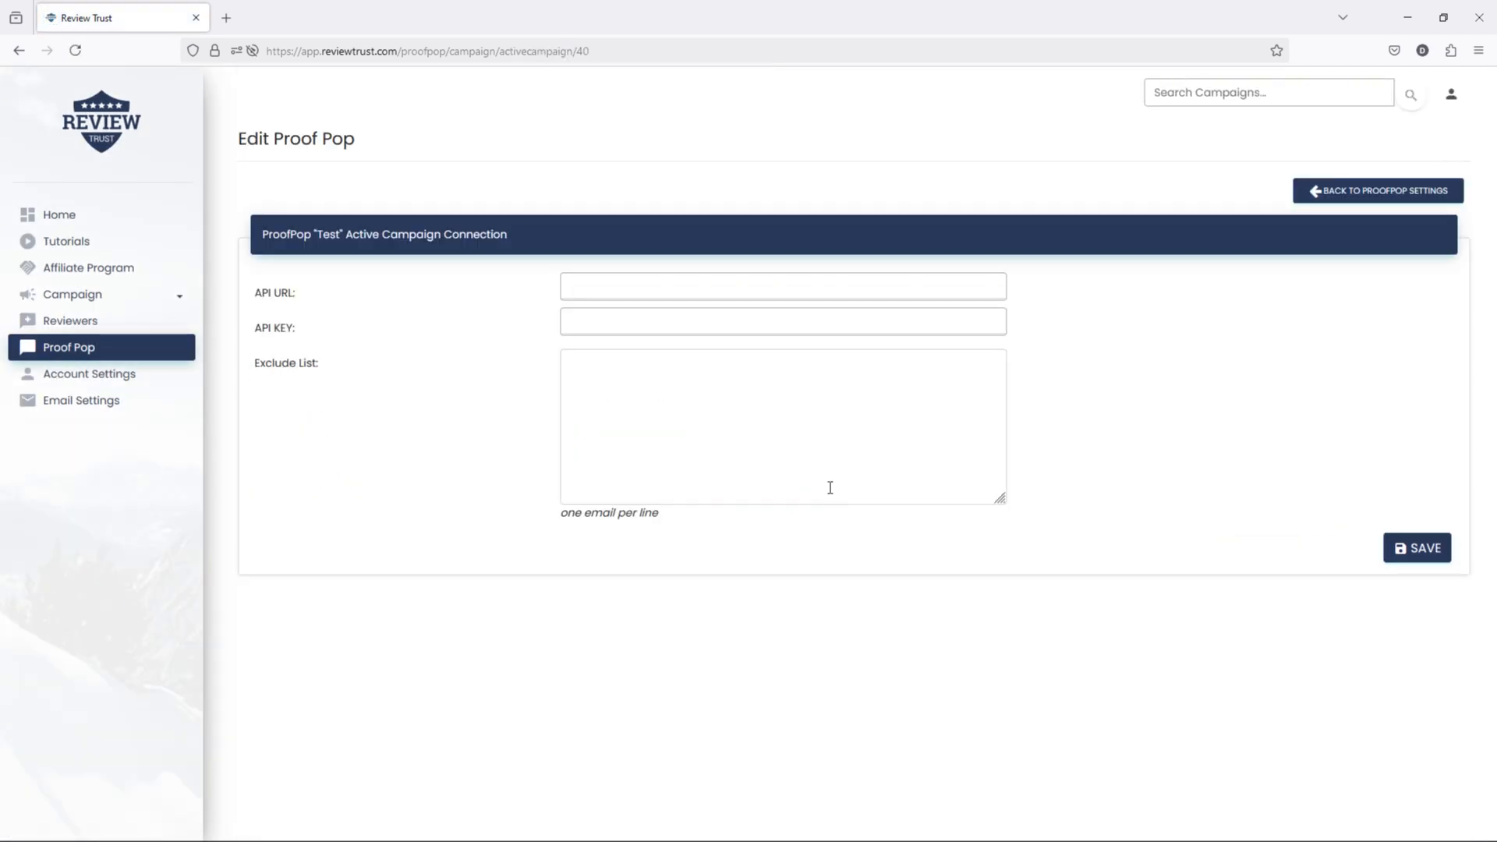
pyautogui.click(656, 286)
pyautogui.click(629, 318)
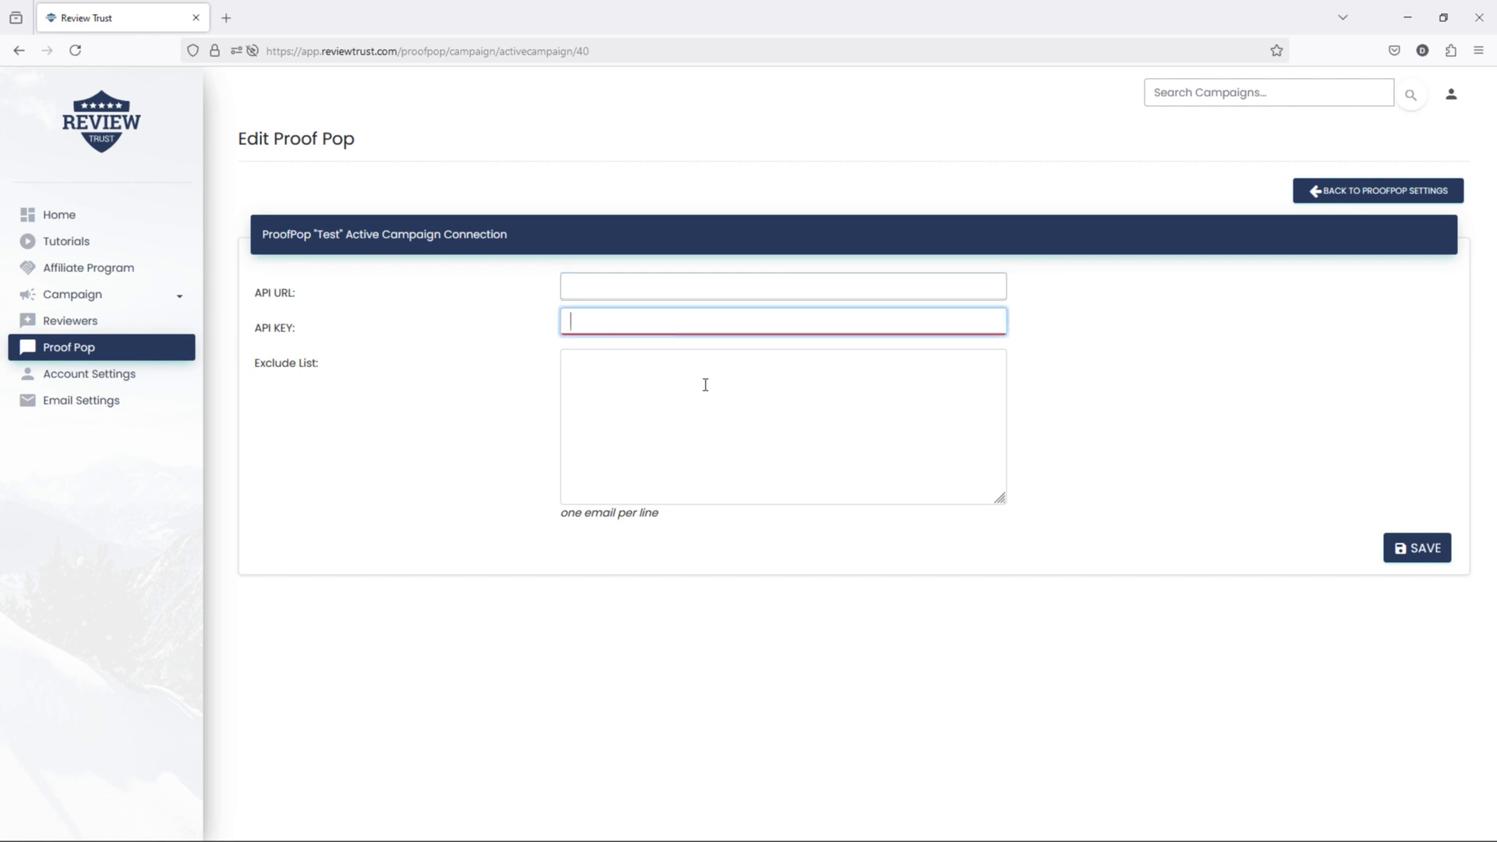
pyautogui.click(729, 410)
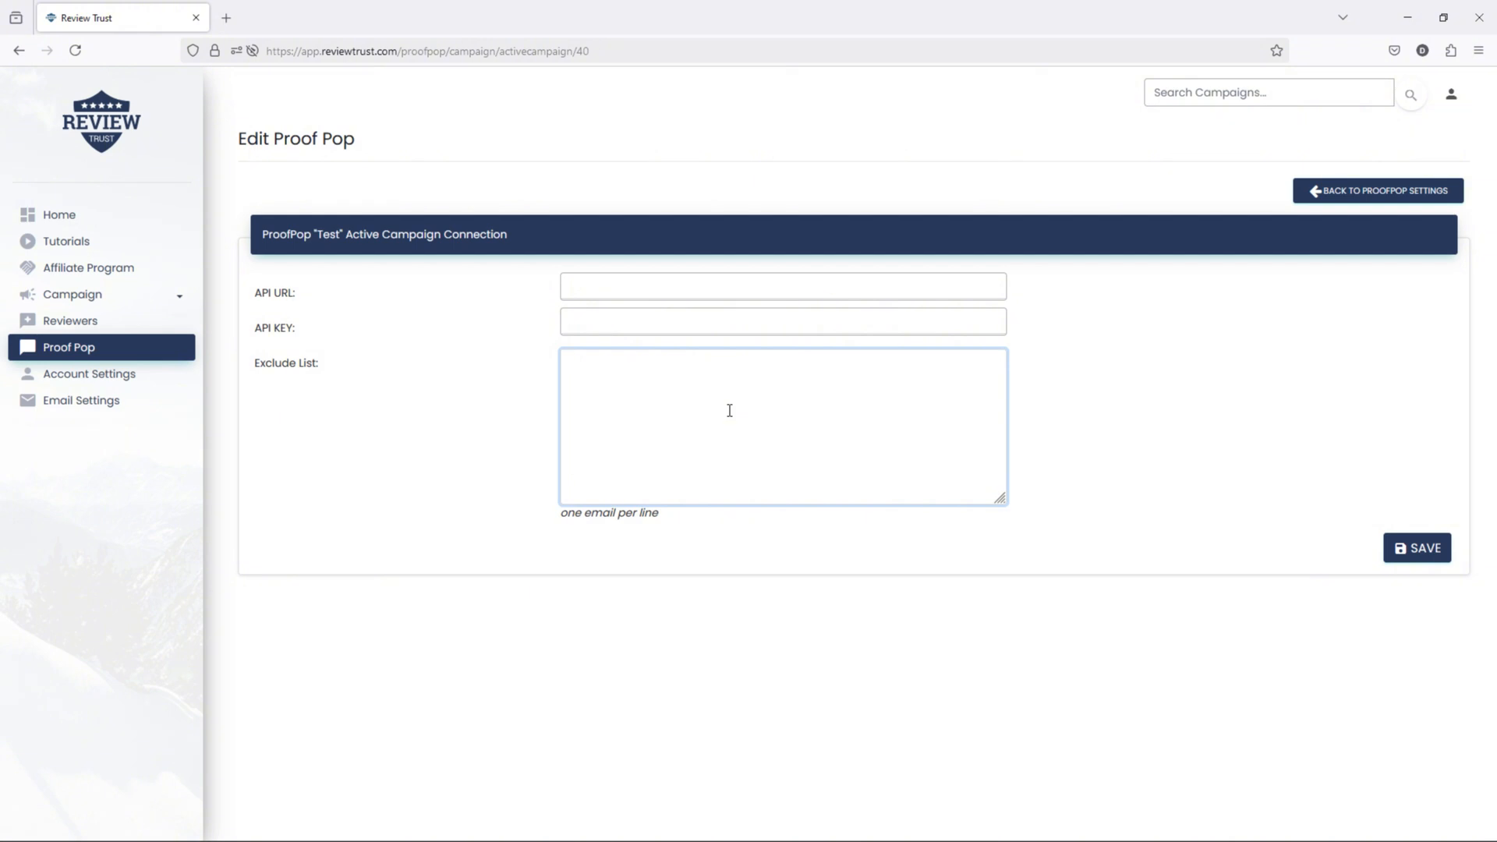